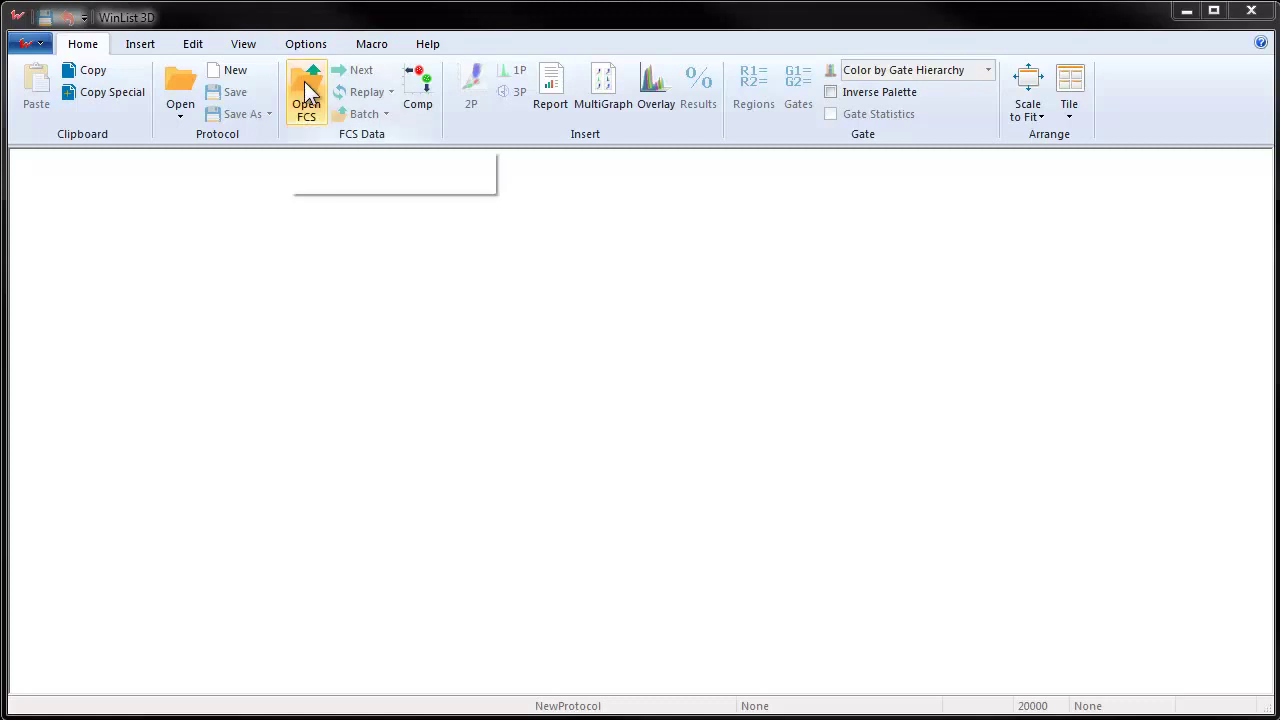
- Open BCell_BM_Tube_001.fcs from the WinList 3D 8.0 Samples folder without creating any histograms from the parameter list
click(307, 86)
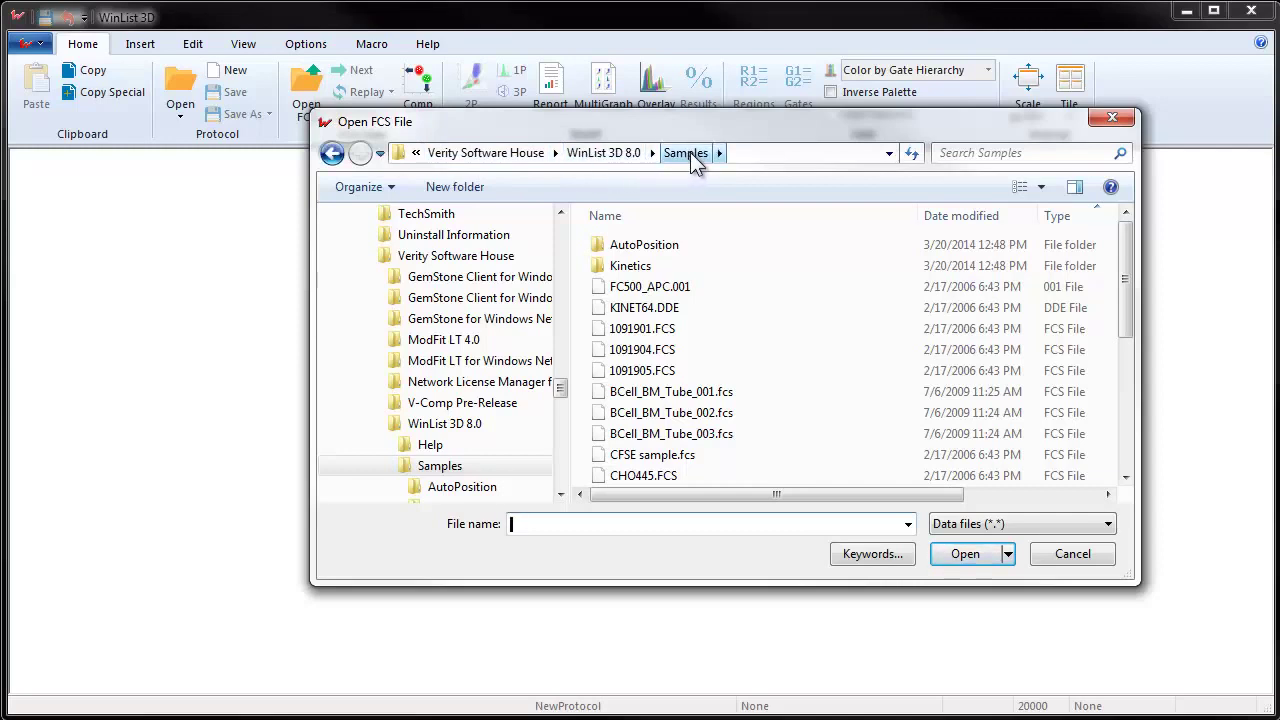
click(705, 398)
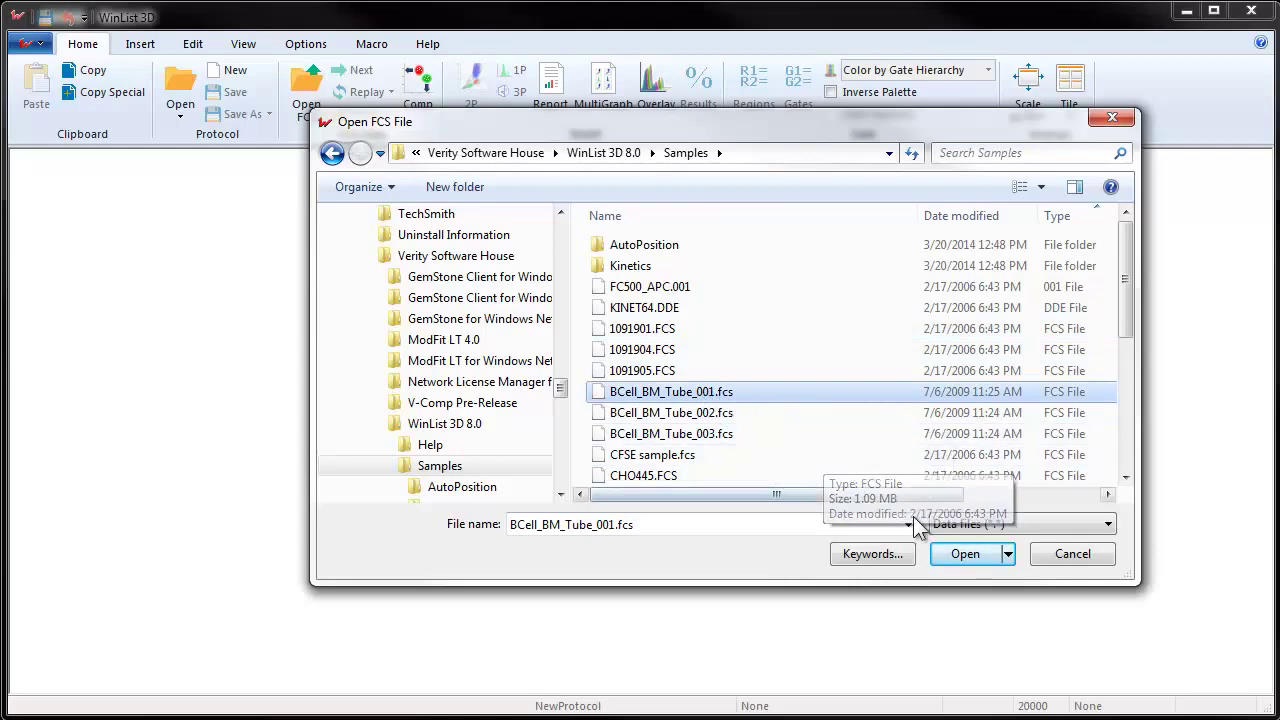
click(963, 556)
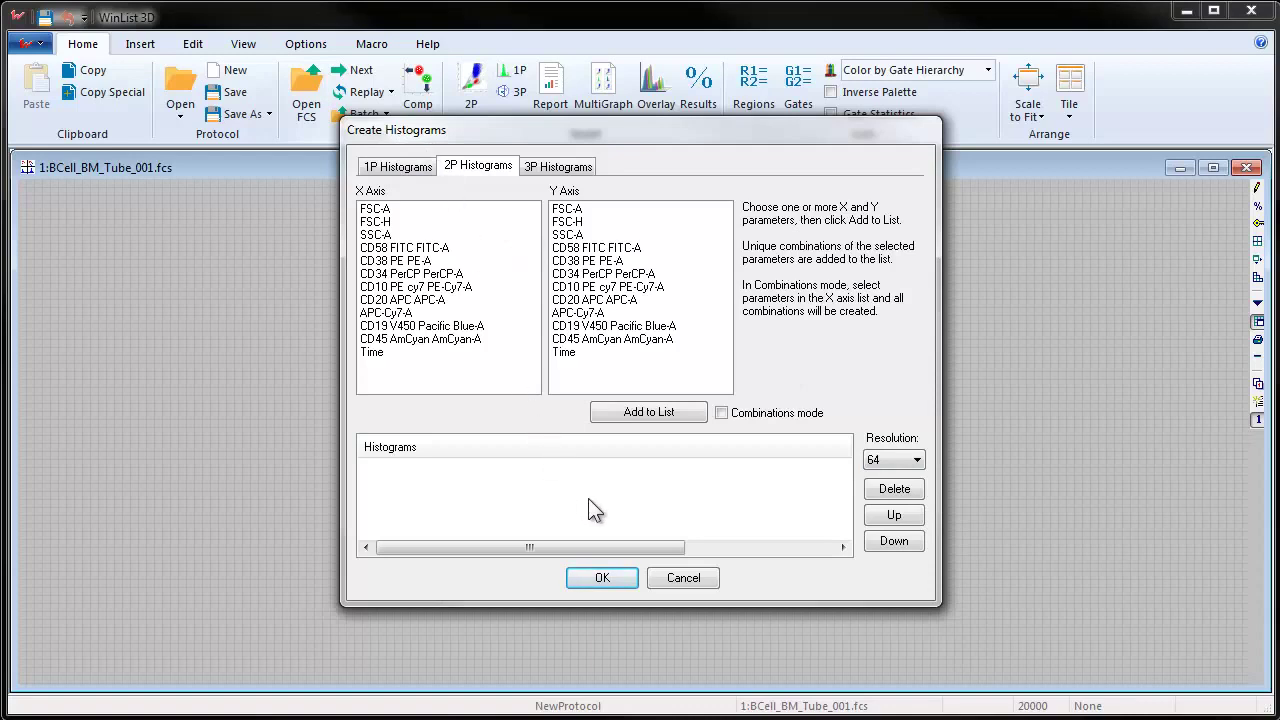
click(665, 576)
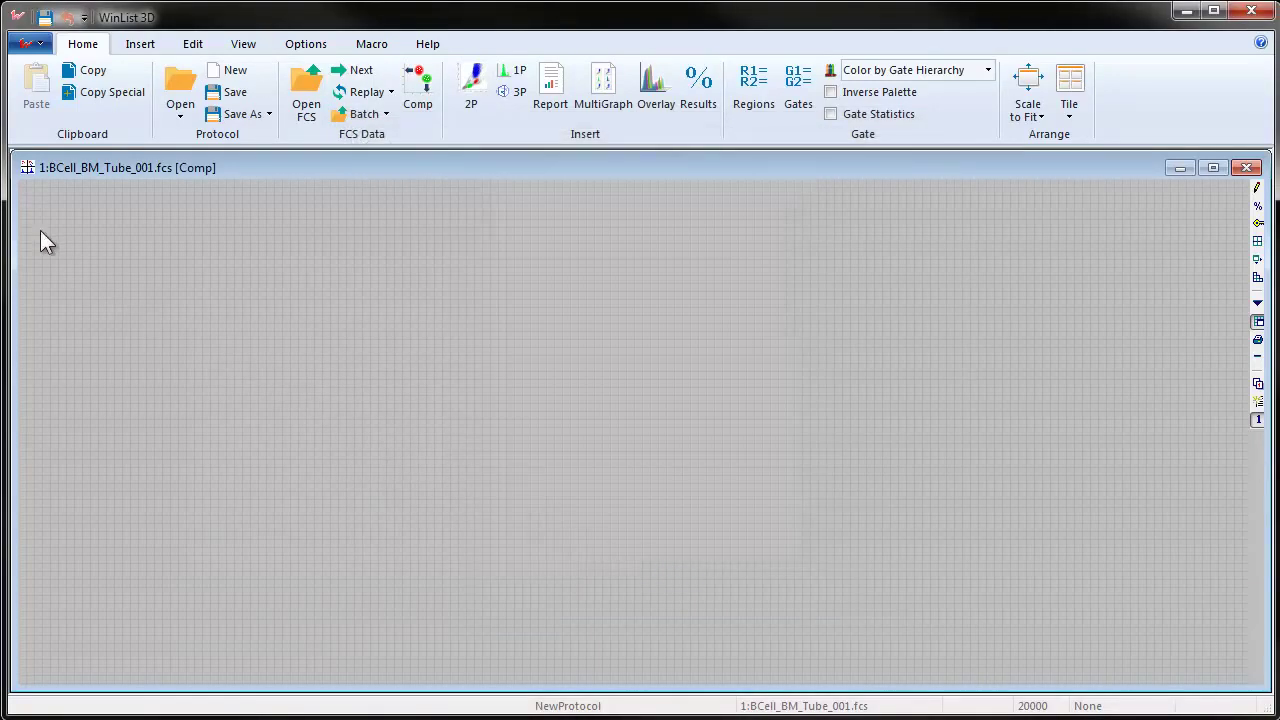
- Draw a 2P histogram in the upper-left of the data source with FSC-A on X and SSC-A on Y
drag(28, 187, 286, 520)
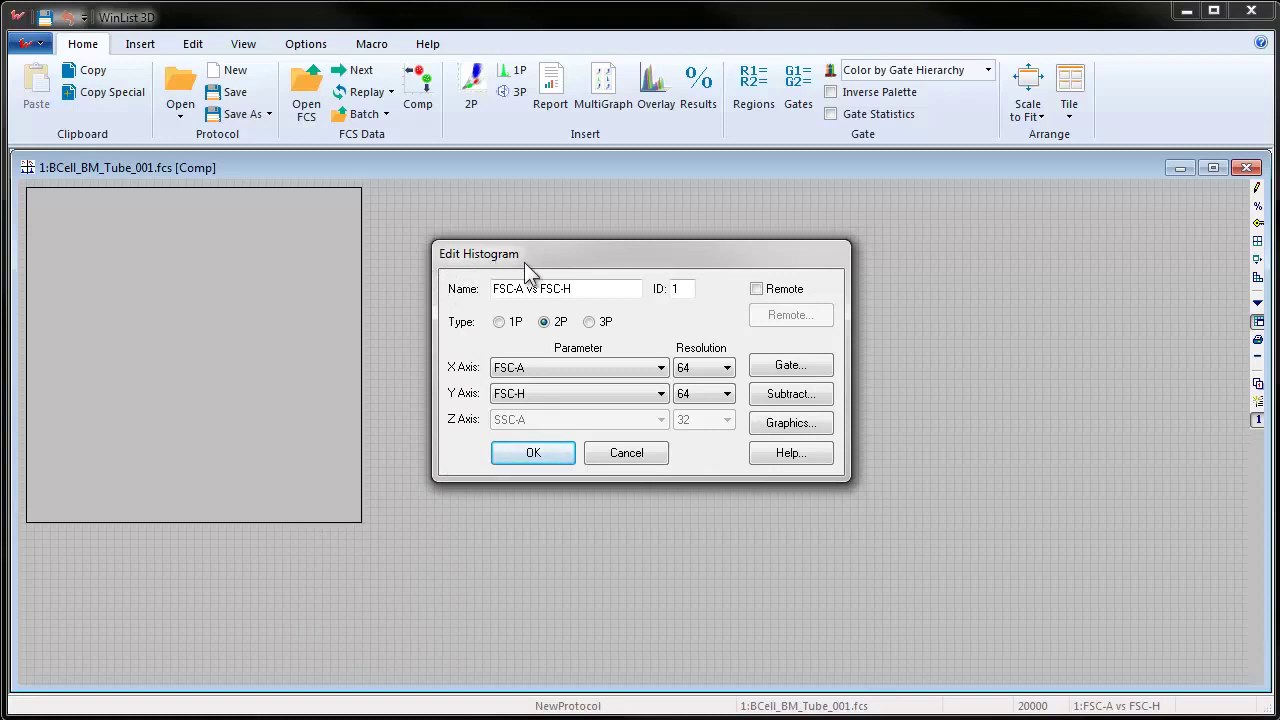
click(661, 368)
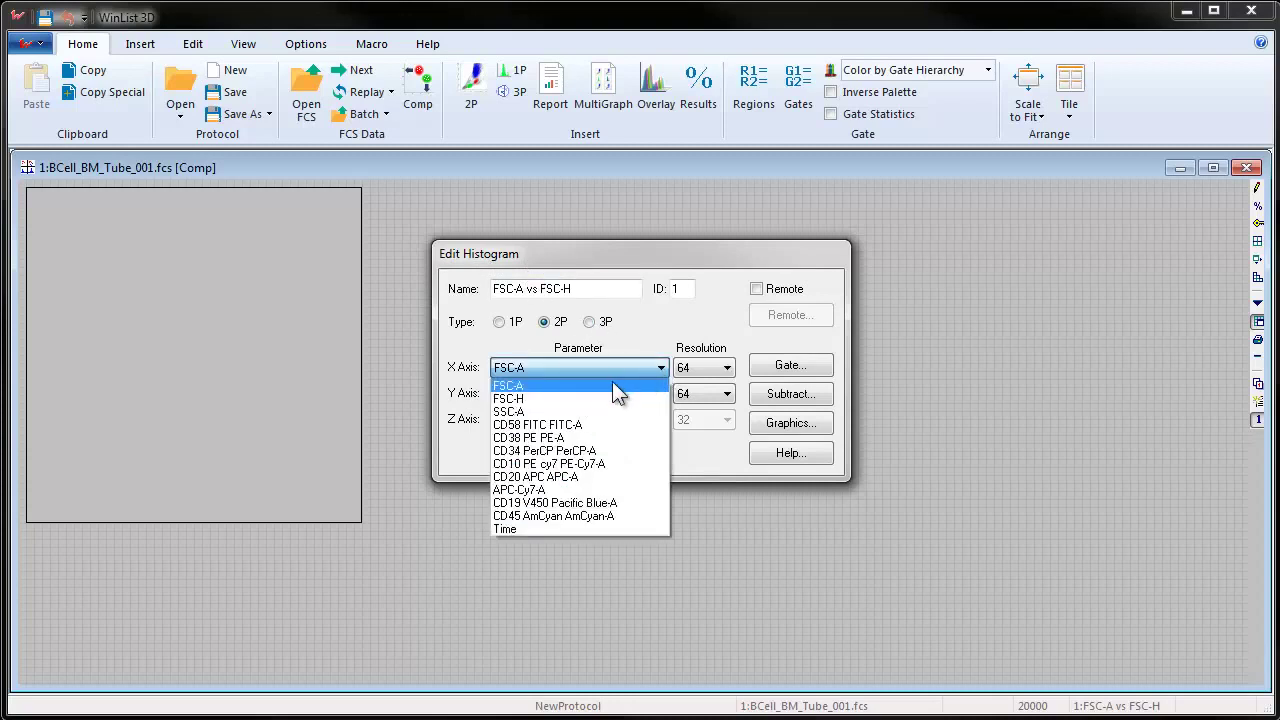
click(591, 383)
click(662, 393)
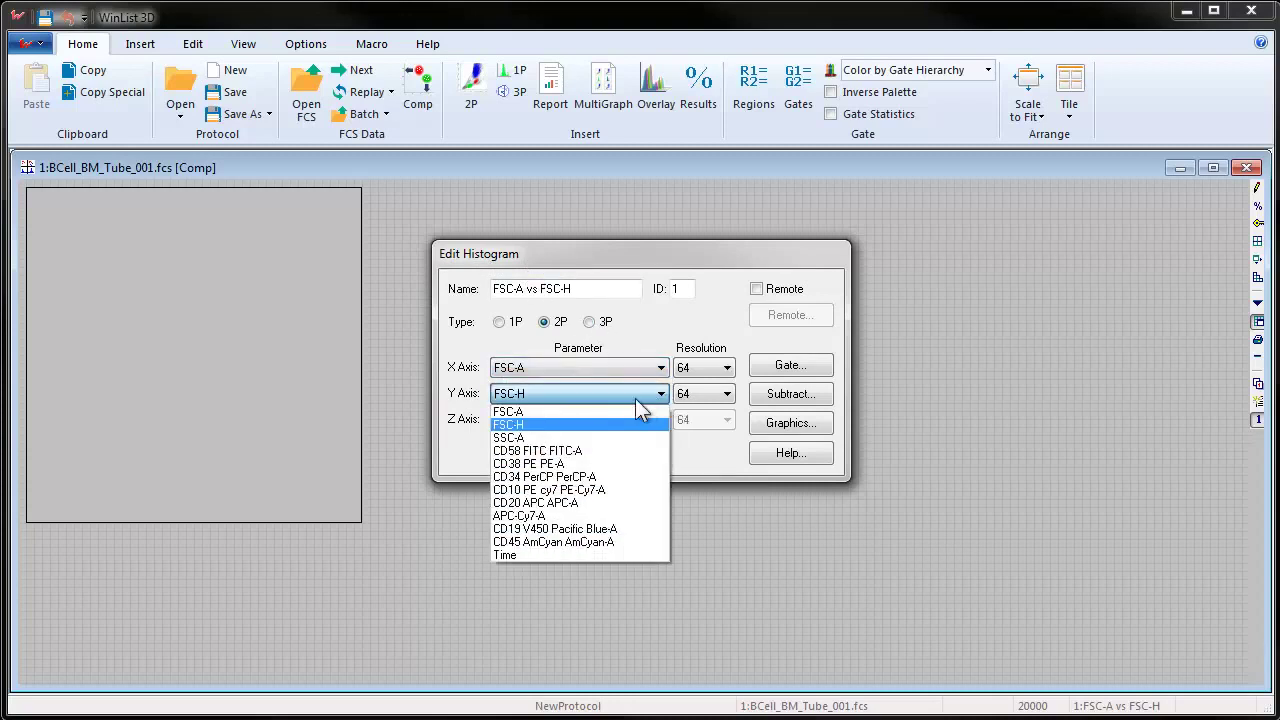
click(533, 440)
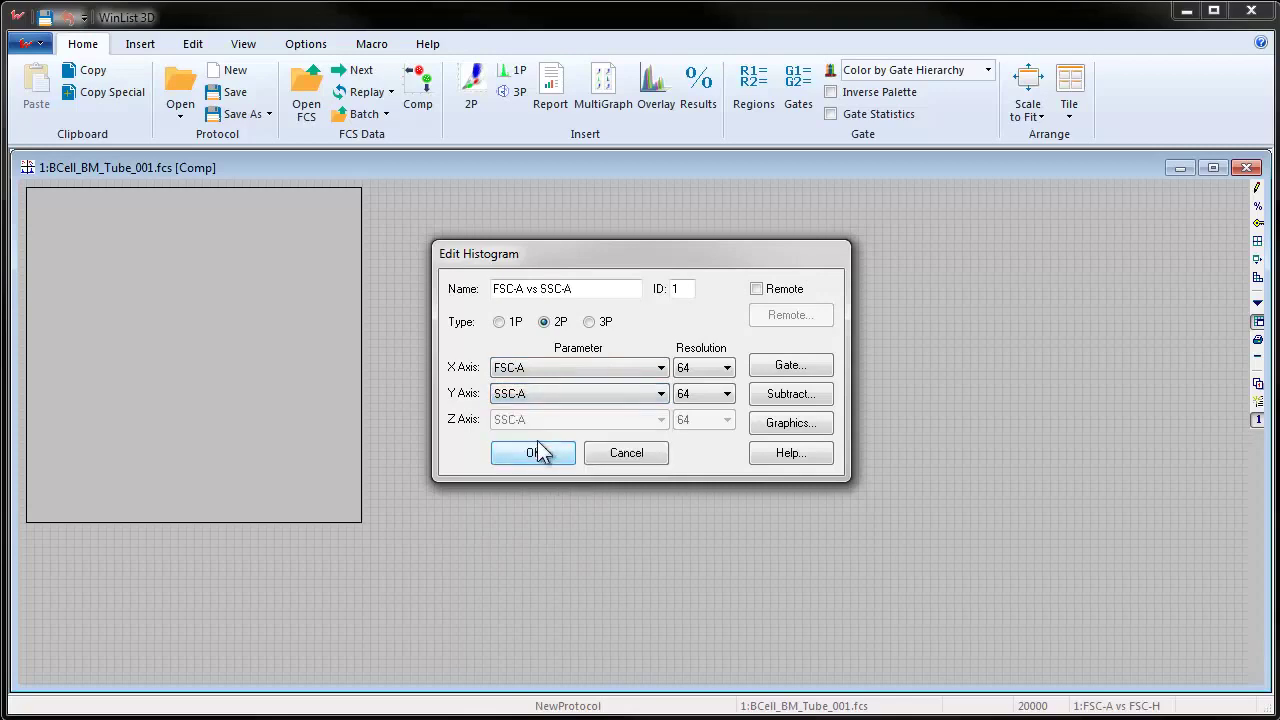
click(538, 452)
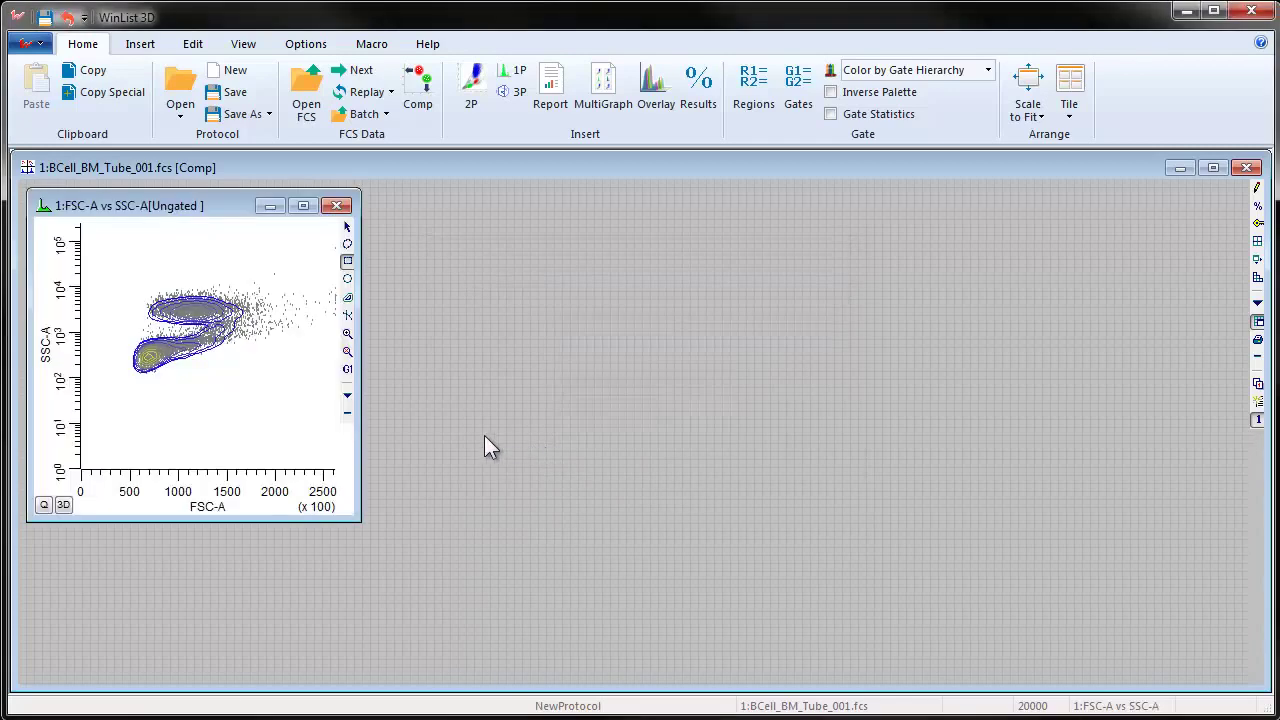
- Draw a freeform region around the low-SSC-A population in the FSC-A vs SSC-A histogram
click(347, 243)
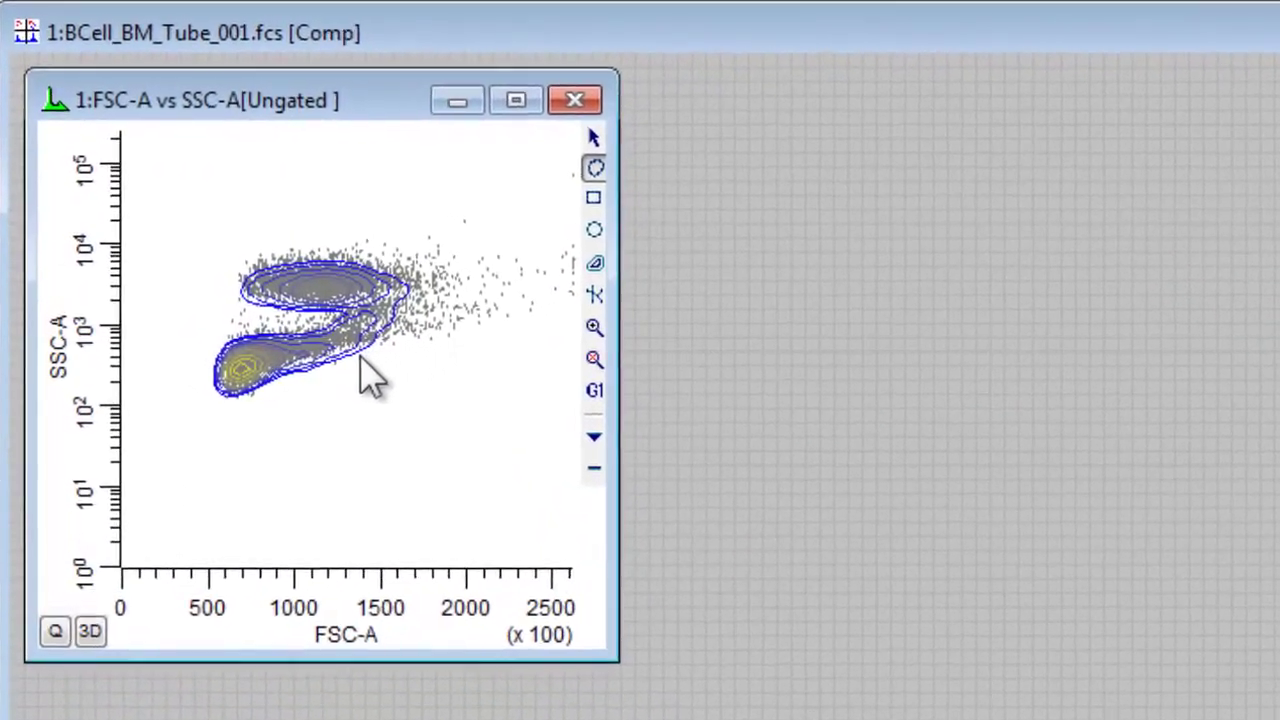
click(292, 358)
mouse_move(356, 352)
mouse_down()
mouse_move(340, 337)
mouse_move(212, 320)
mouse_move(178, 372)
mouse_move(209, 418)
mouse_move(311, 420)
mouse_move(362, 362)
mouse_up()
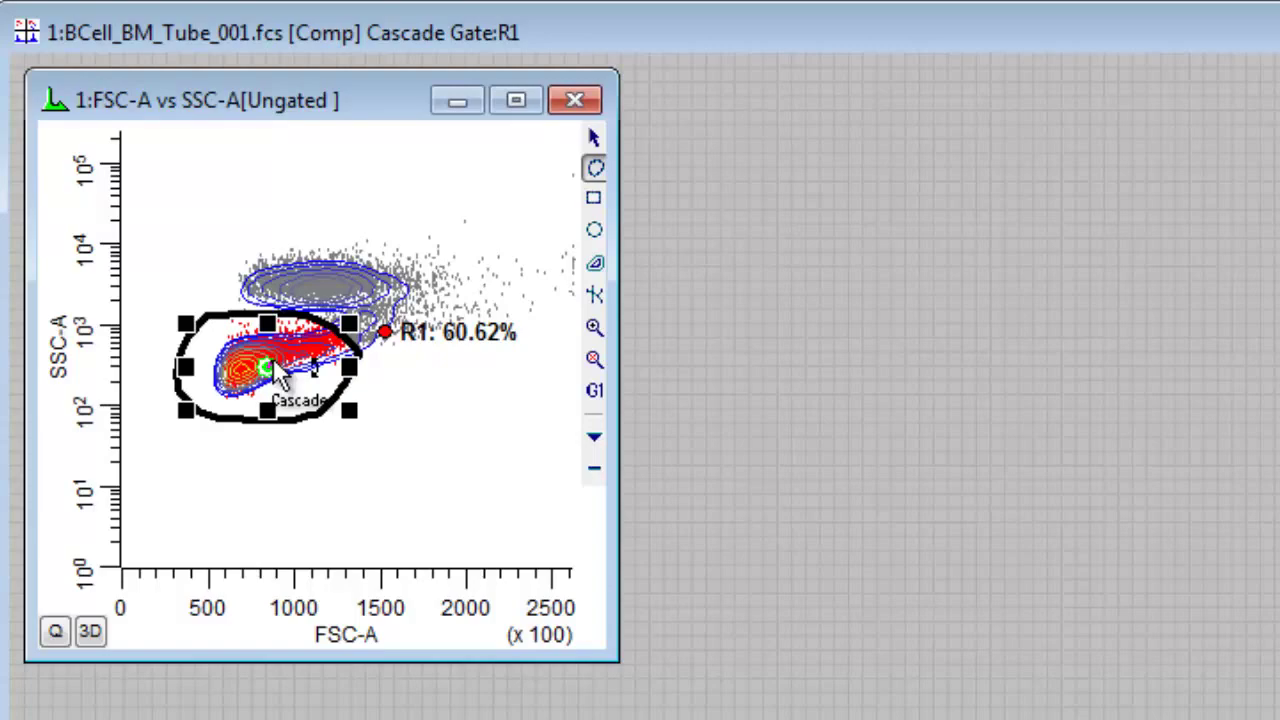
- Cascade region R1 into a new 2P histogram beside the first, with CD10 PE cy7 PE-Cy7-A on X and CD20 APC APC-A on Y
drag(278, 372, 589, 102)
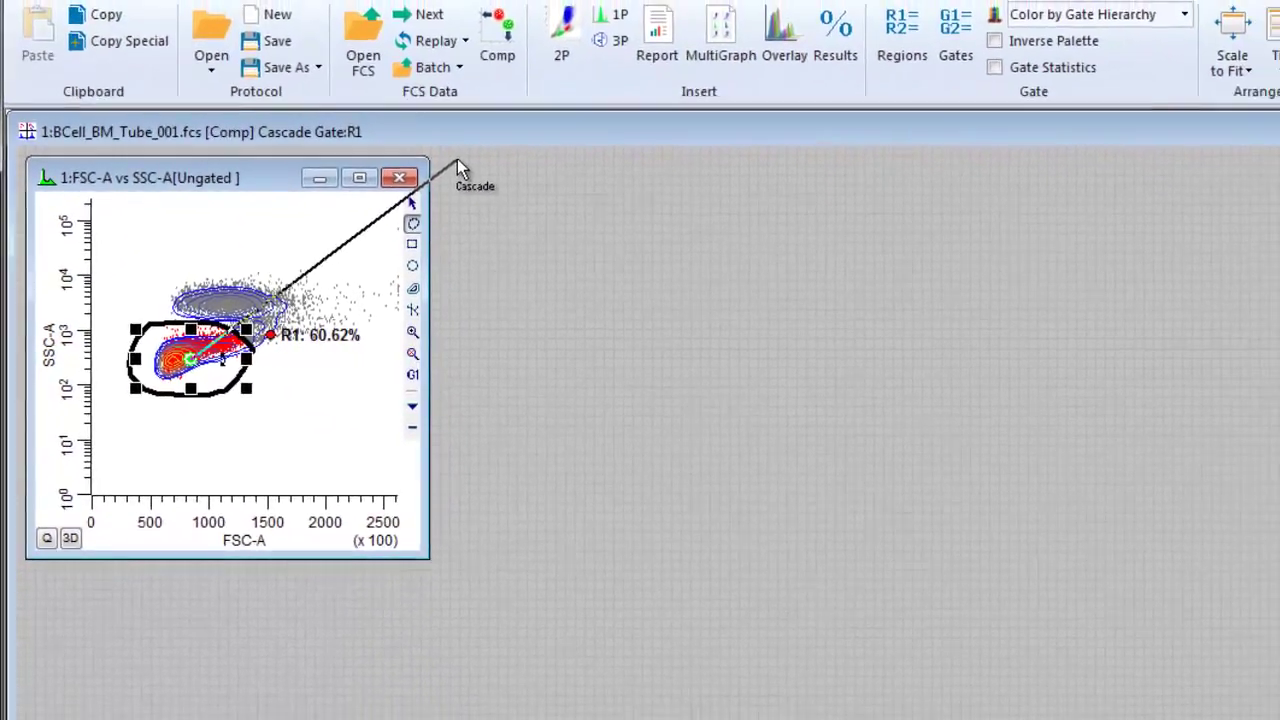
drag(457, 158, 460, 156)
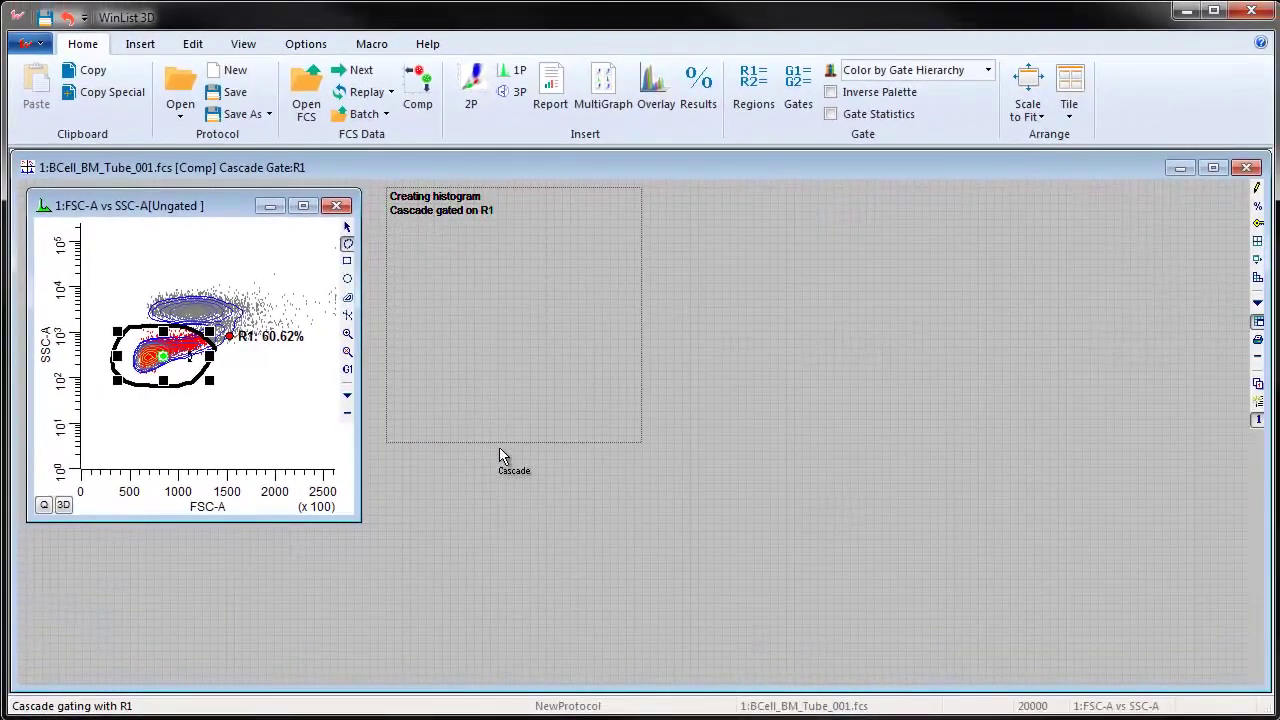
drag(499, 449, 567, 522)
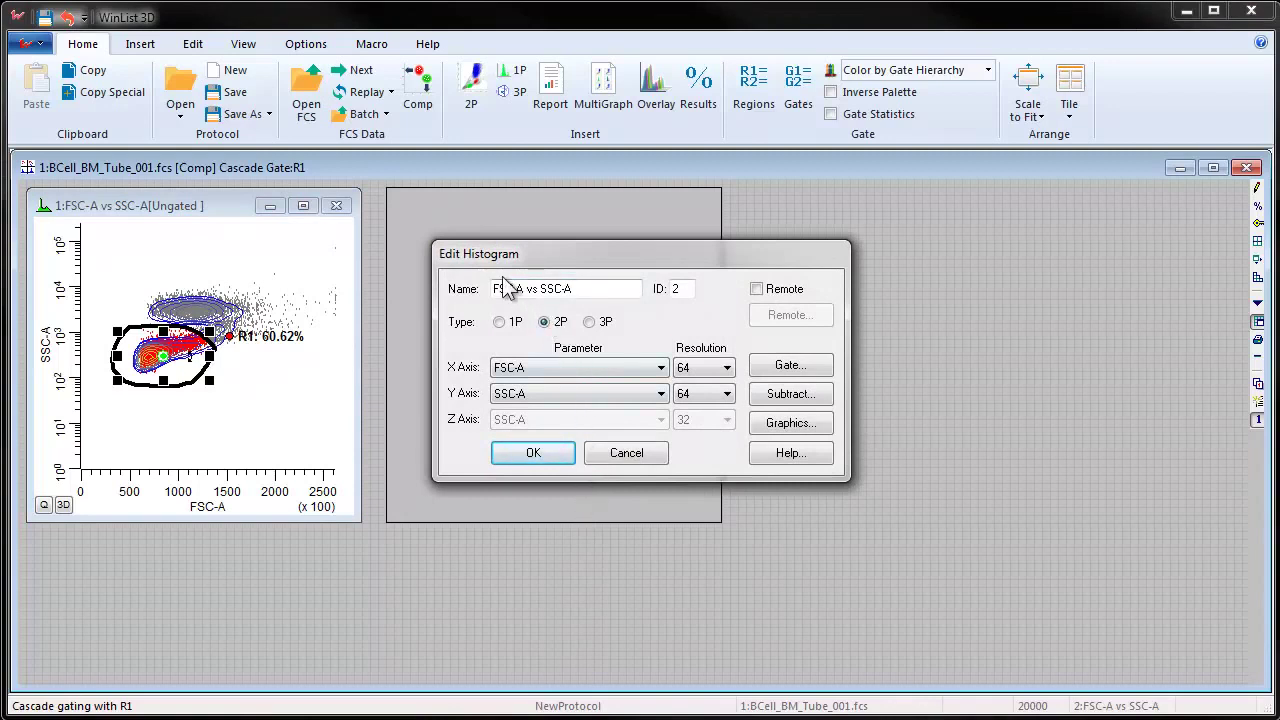
click(659, 370)
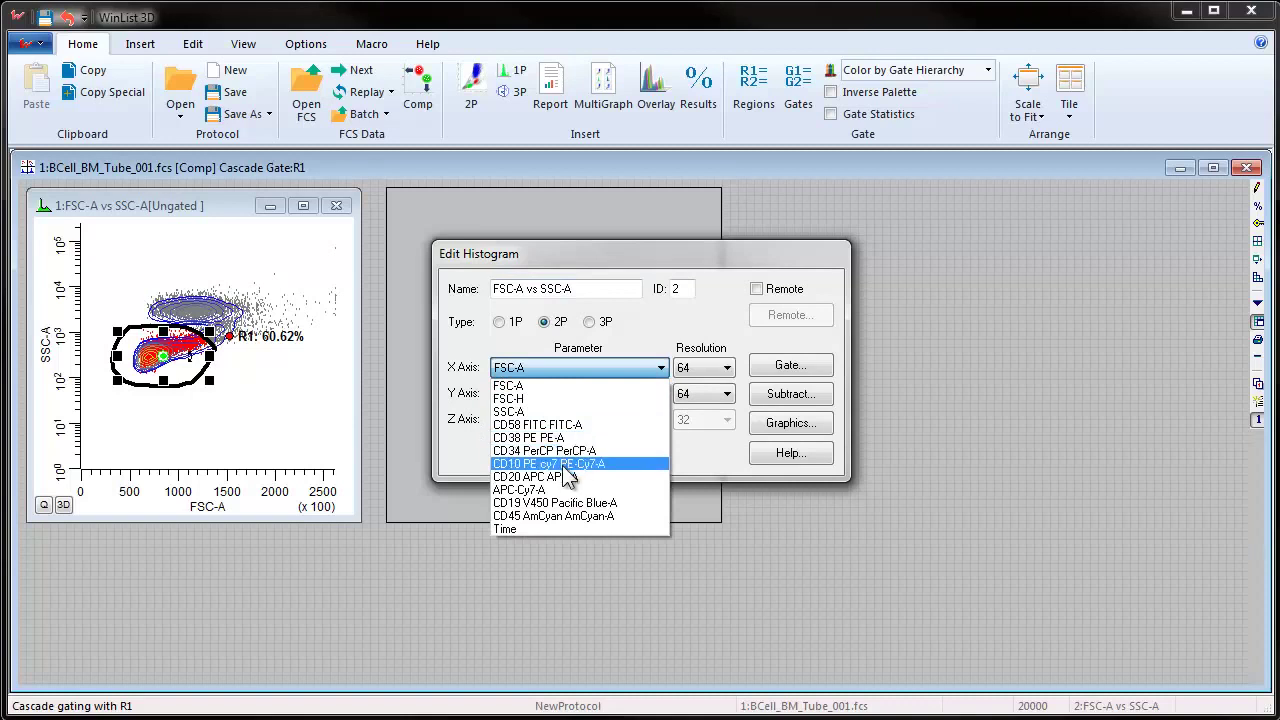
click(566, 464)
click(661, 394)
click(535, 502)
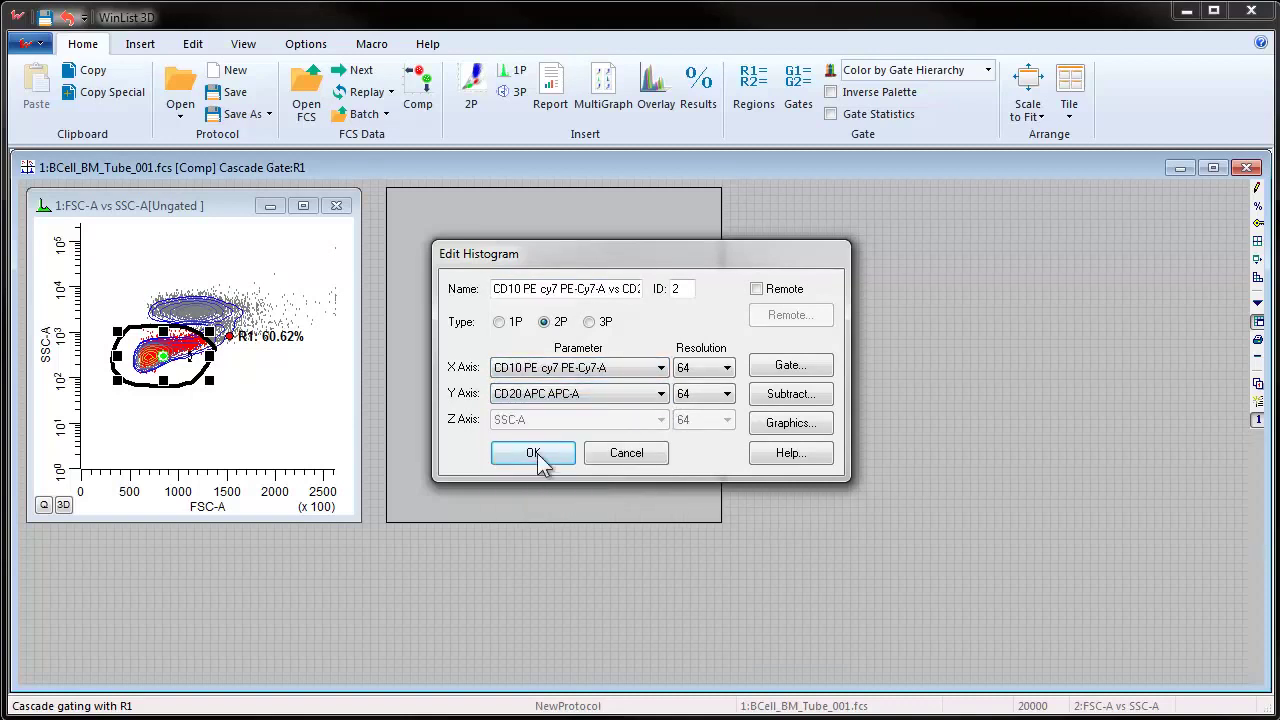
click(536, 454)
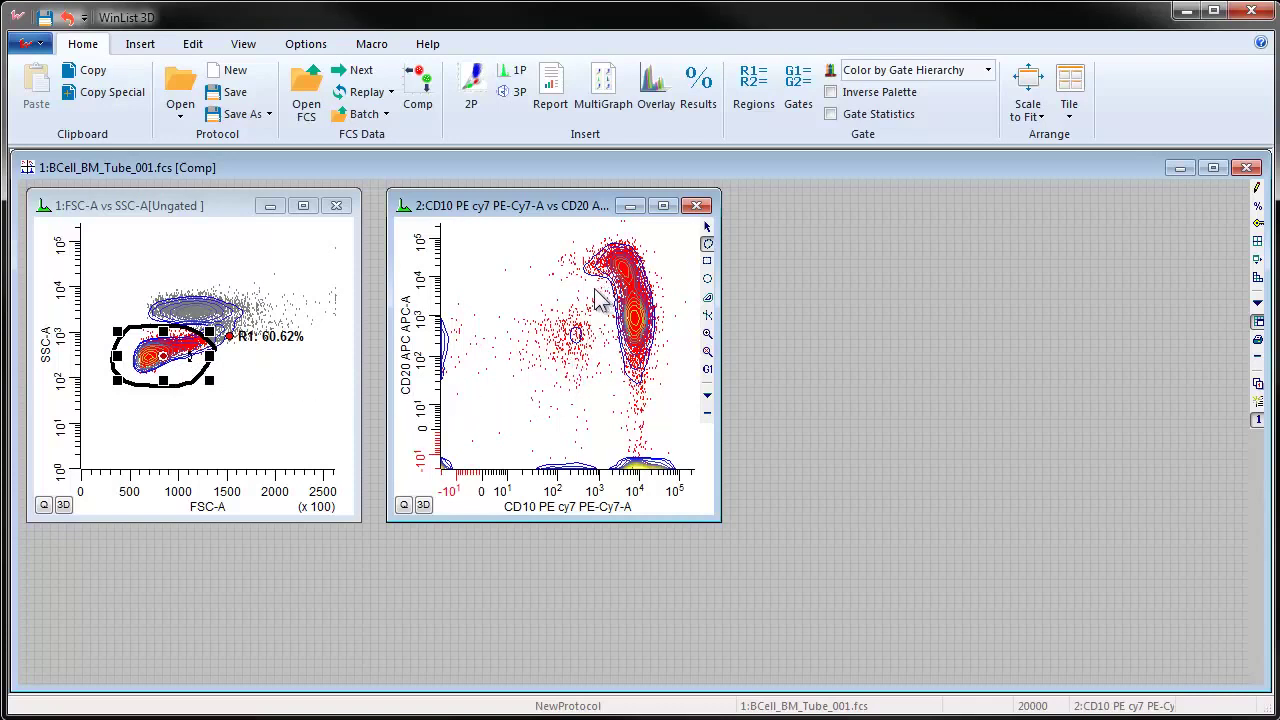
- Draw a freeform region around the CD10-positive, CD20-positive population in the CD10 vs CD20 histogram
click(598, 228)
mouse_move(598, 228)
mouse_down()
mouse_move(566, 282)
mouse_move(598, 322)
mouse_move(622, 408)
mouse_move(650, 420)
mouse_move(676, 366)
mouse_move(668, 272)
mouse_move(642, 244)
mouse_move(600, 236)
mouse_up()
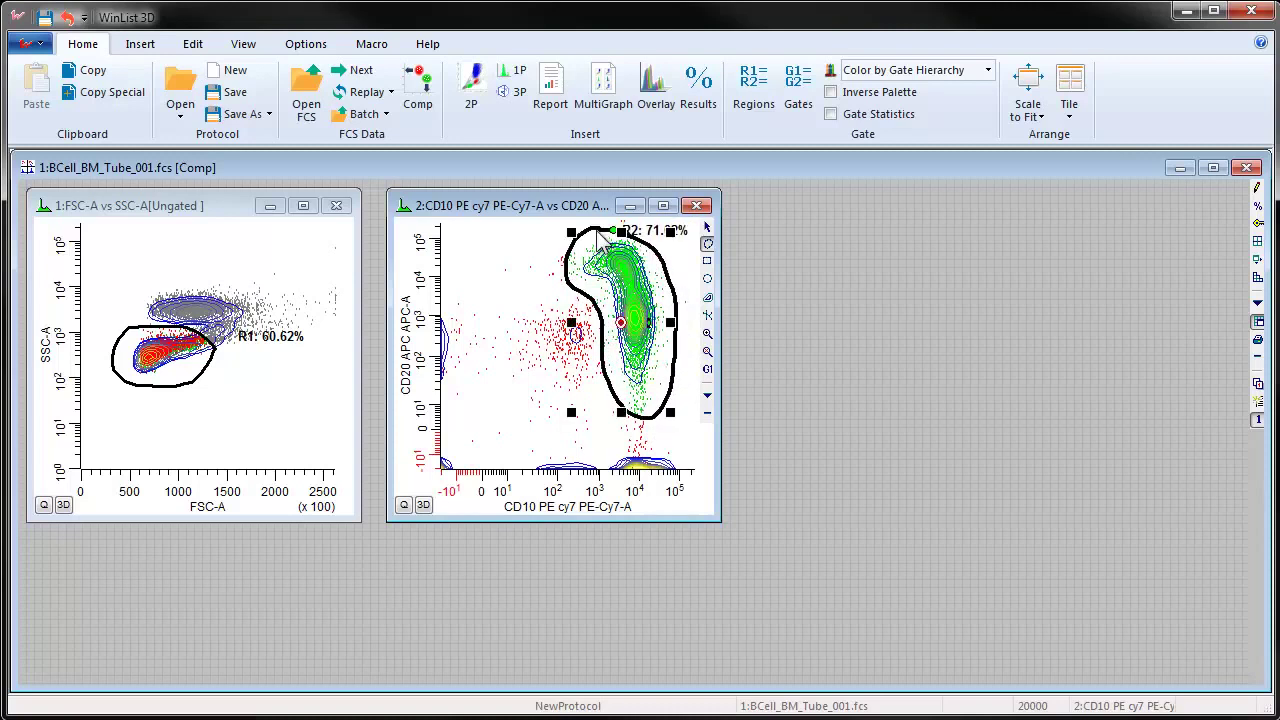
- Cascade region R2 into a third 2P histogram with CD10 PE cy7 PE-Cy7-A on X and CD45 AmCyan AmCyan-A on Y
click(621, 323)
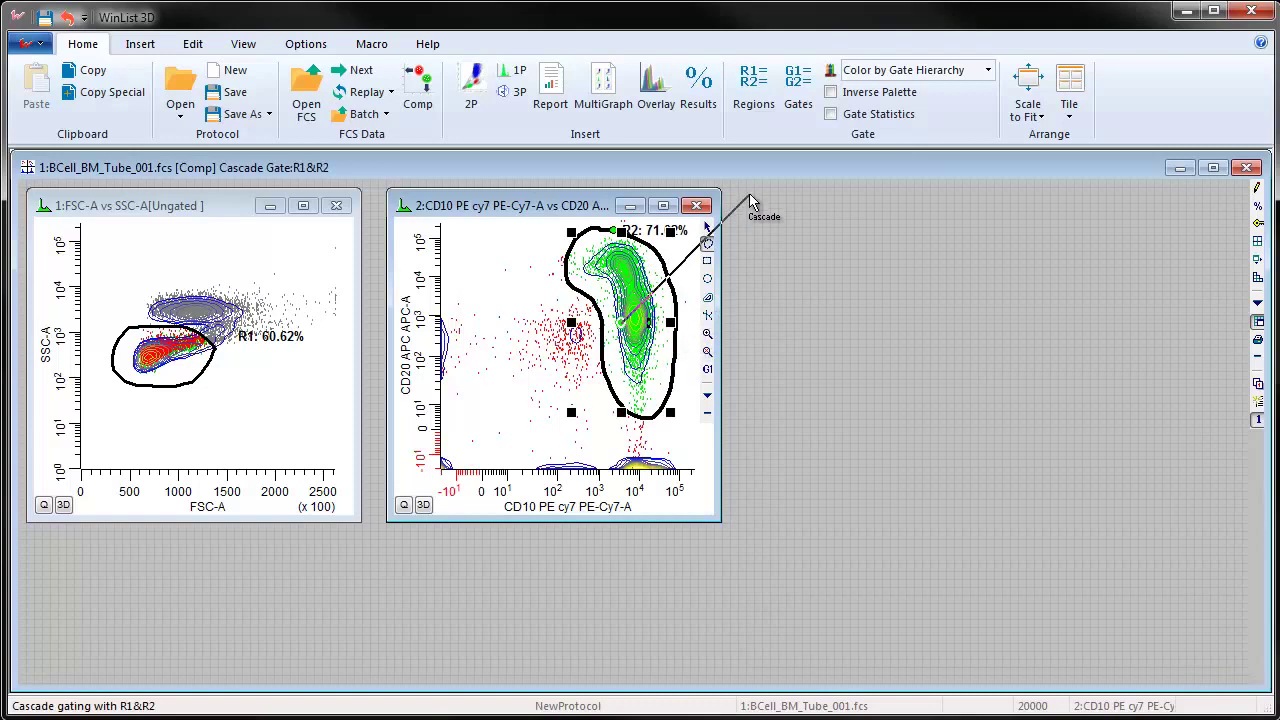
drag(745, 197, 1019, 518)
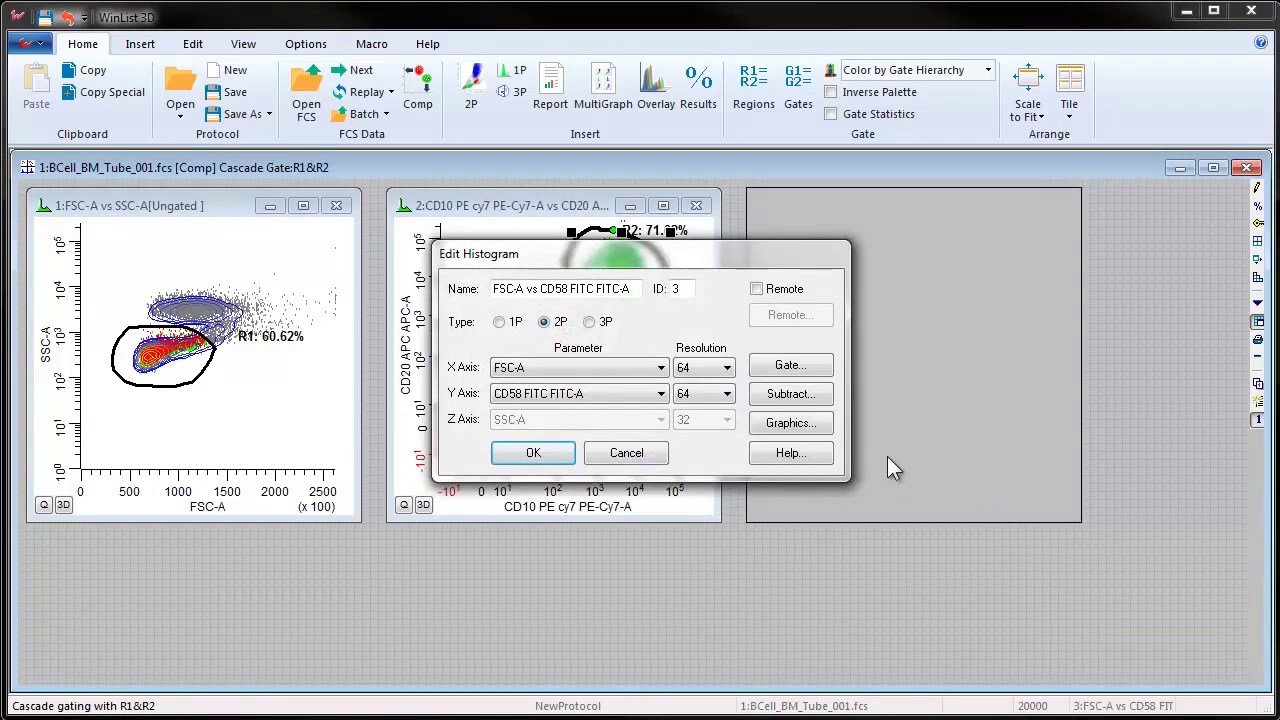
click(660, 368)
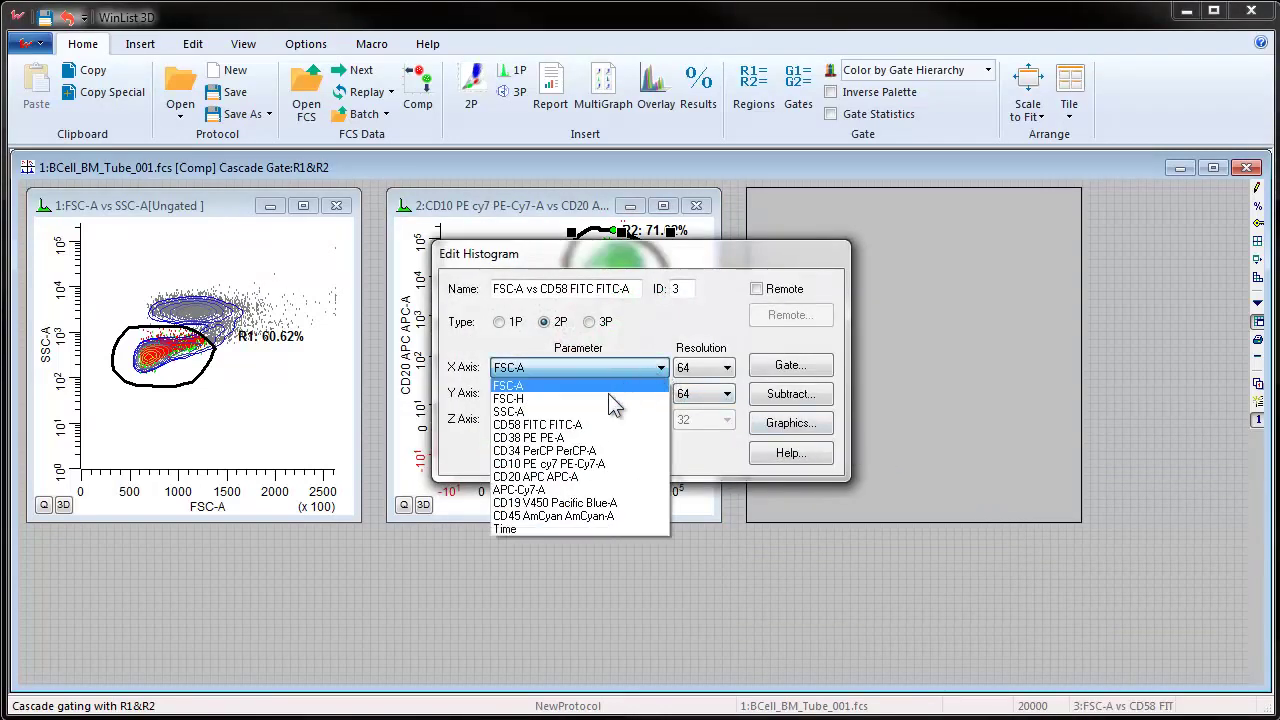
click(556, 464)
click(660, 396)
click(543, 541)
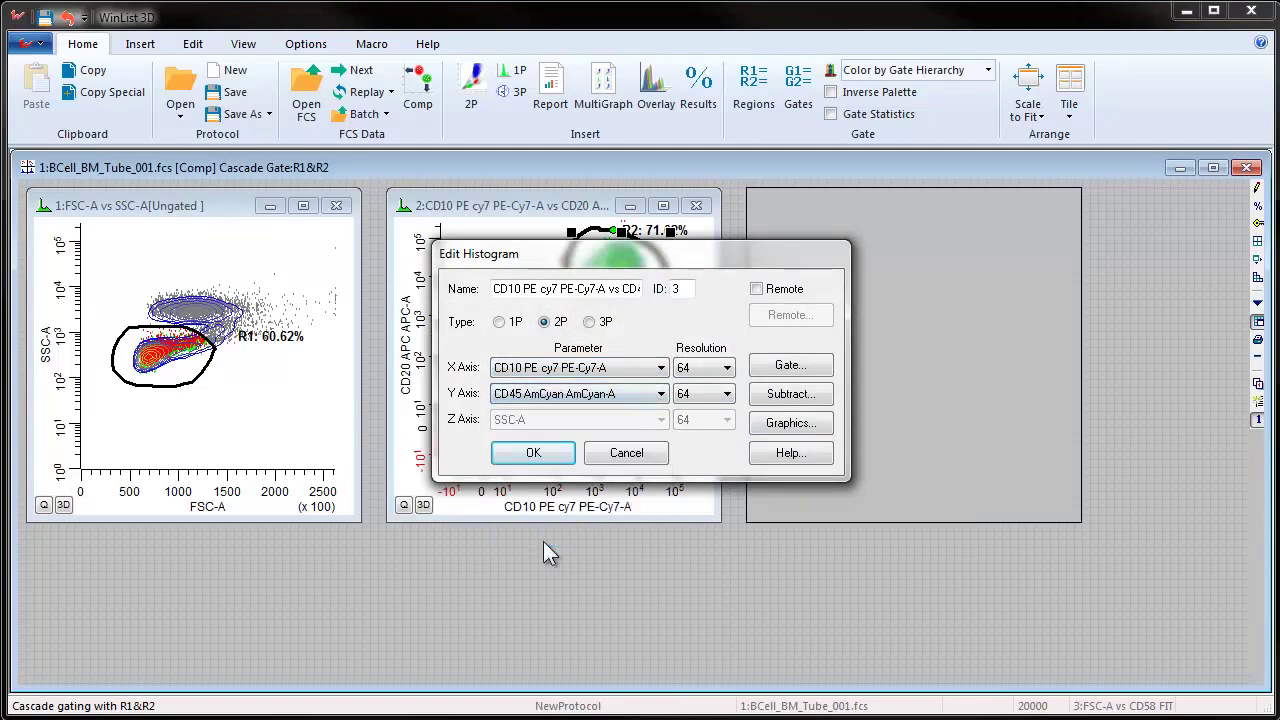
click(555, 460)
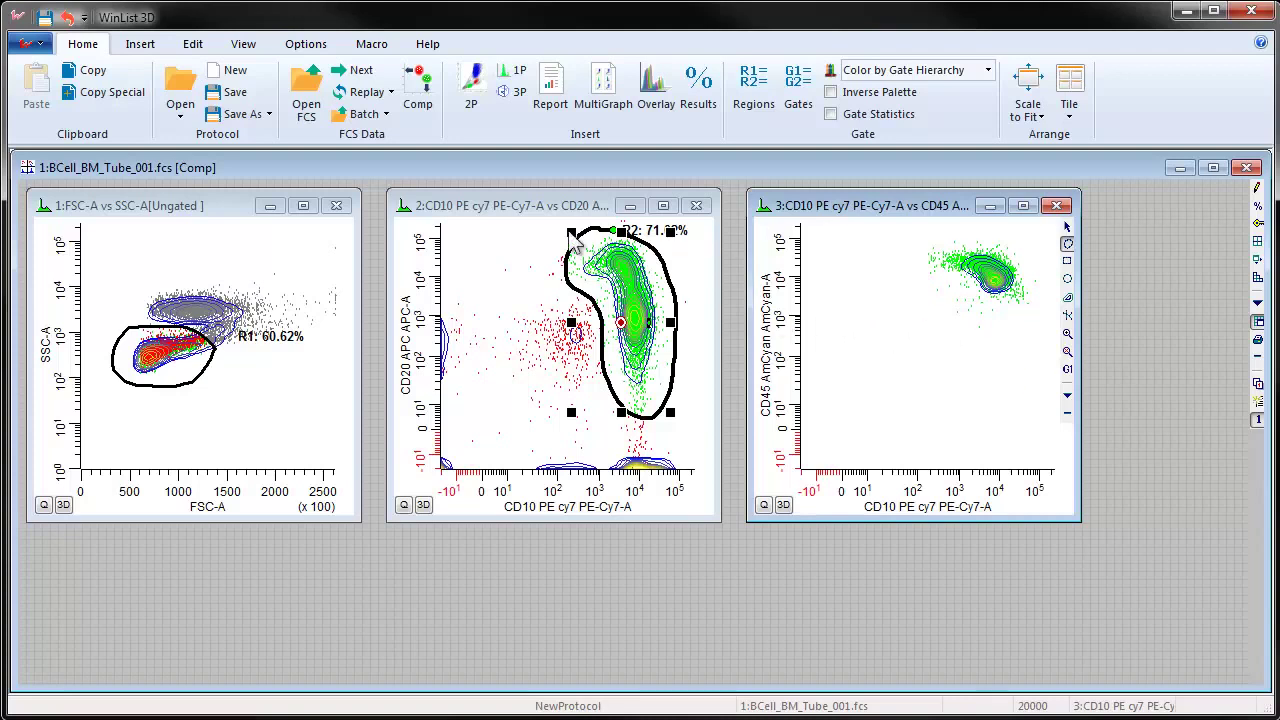
- Tile the histograms within the data source window
click(245, 44)
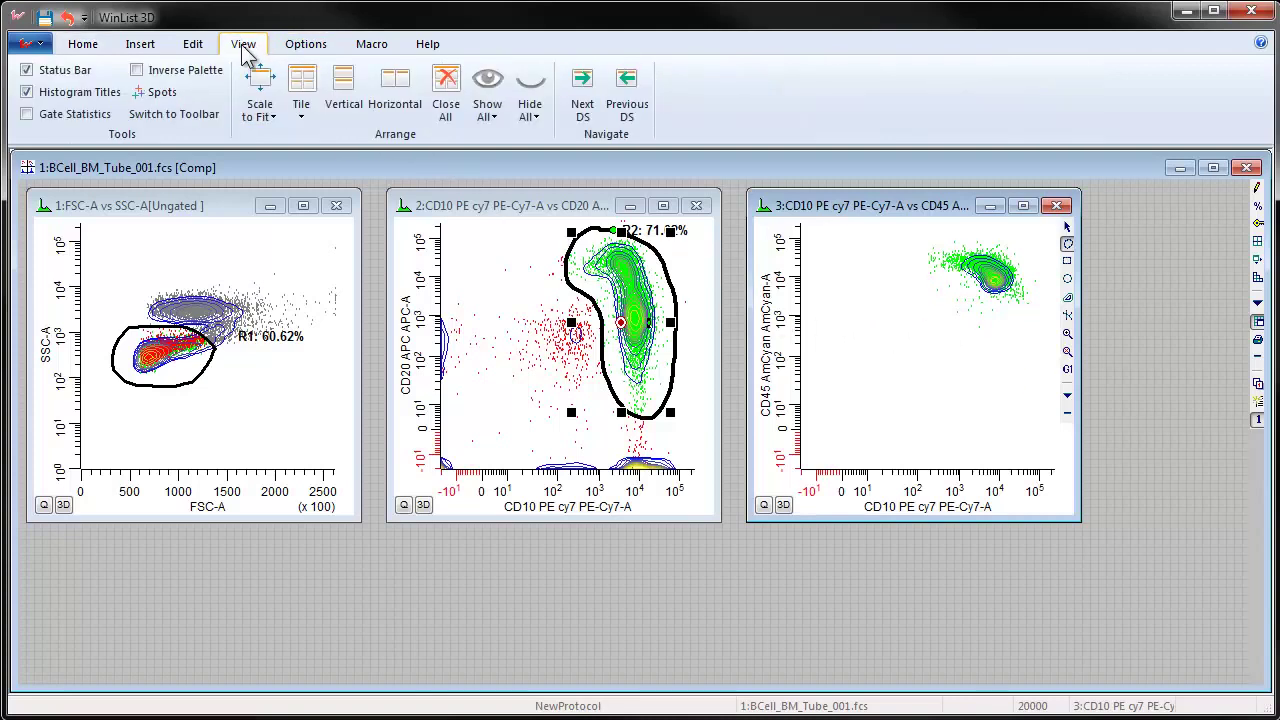
click(302, 108)
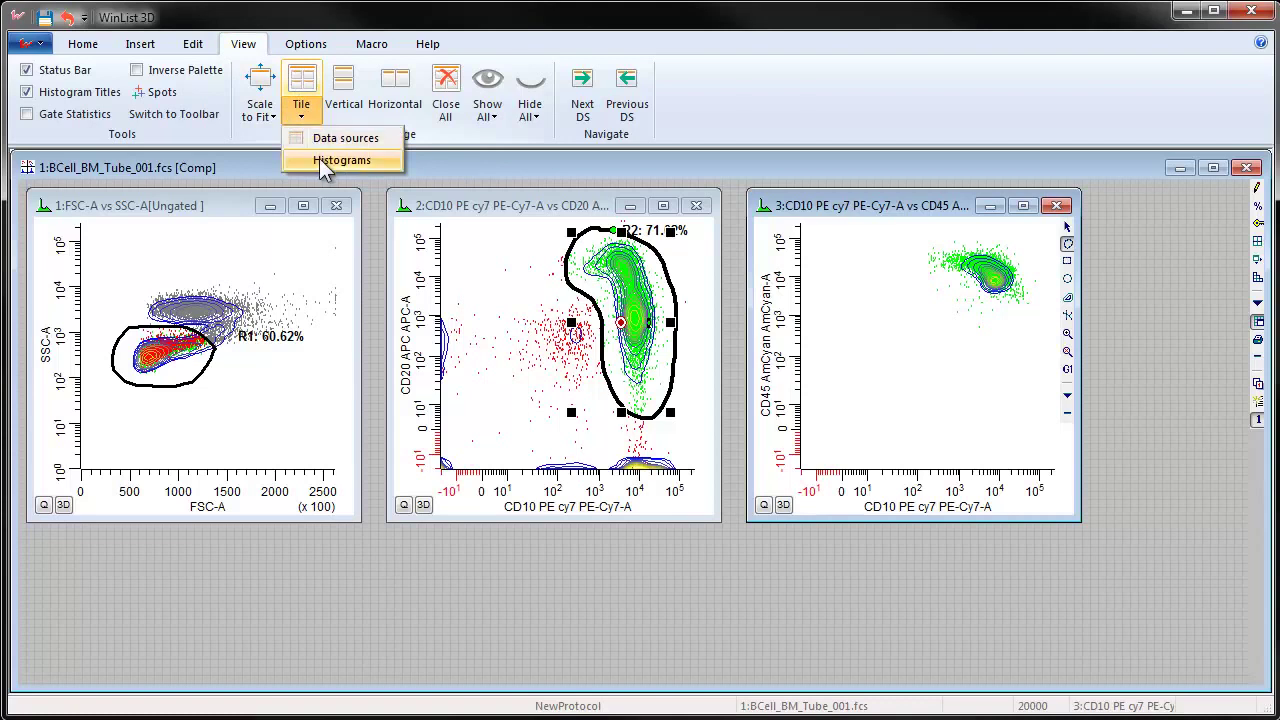
click(319, 161)
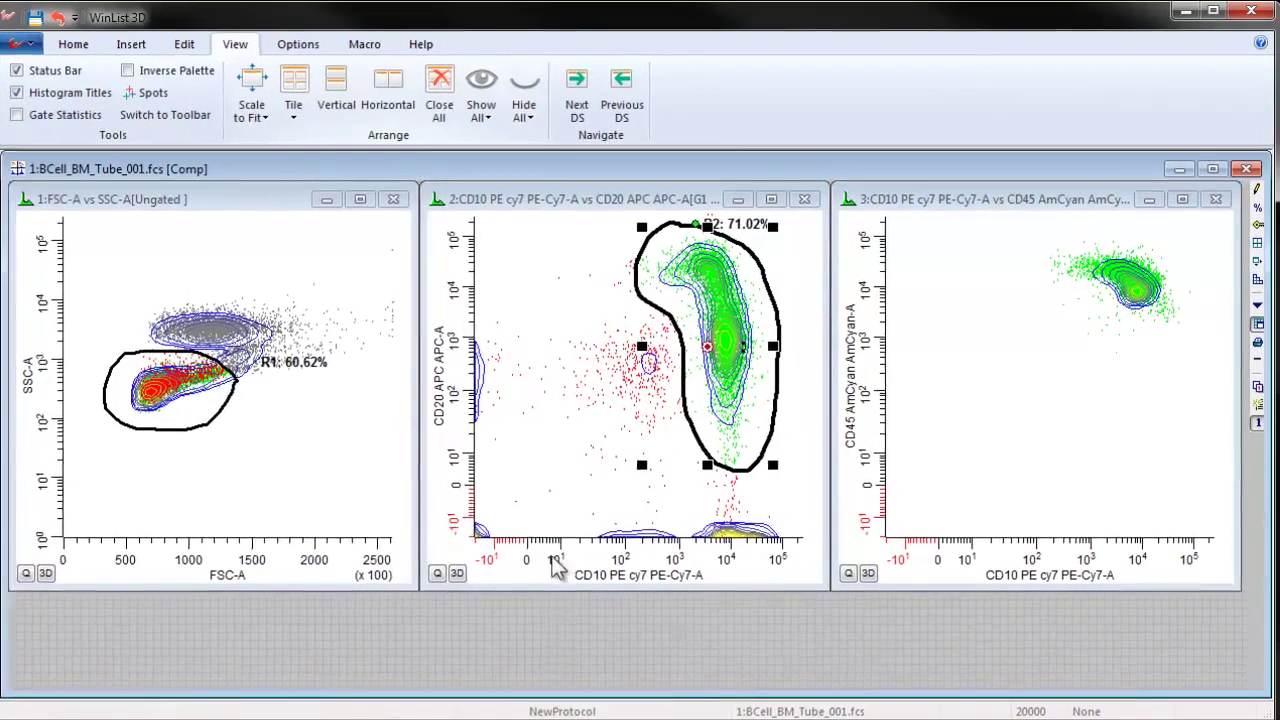
- Draw a fourth, ungated 2P histogram with CD10 PE cy7 PE-Cy7-A on X and CD45 AmCyan AmCyan-A on Y
drag(562, 482, 918, 388)
click(627, 386)
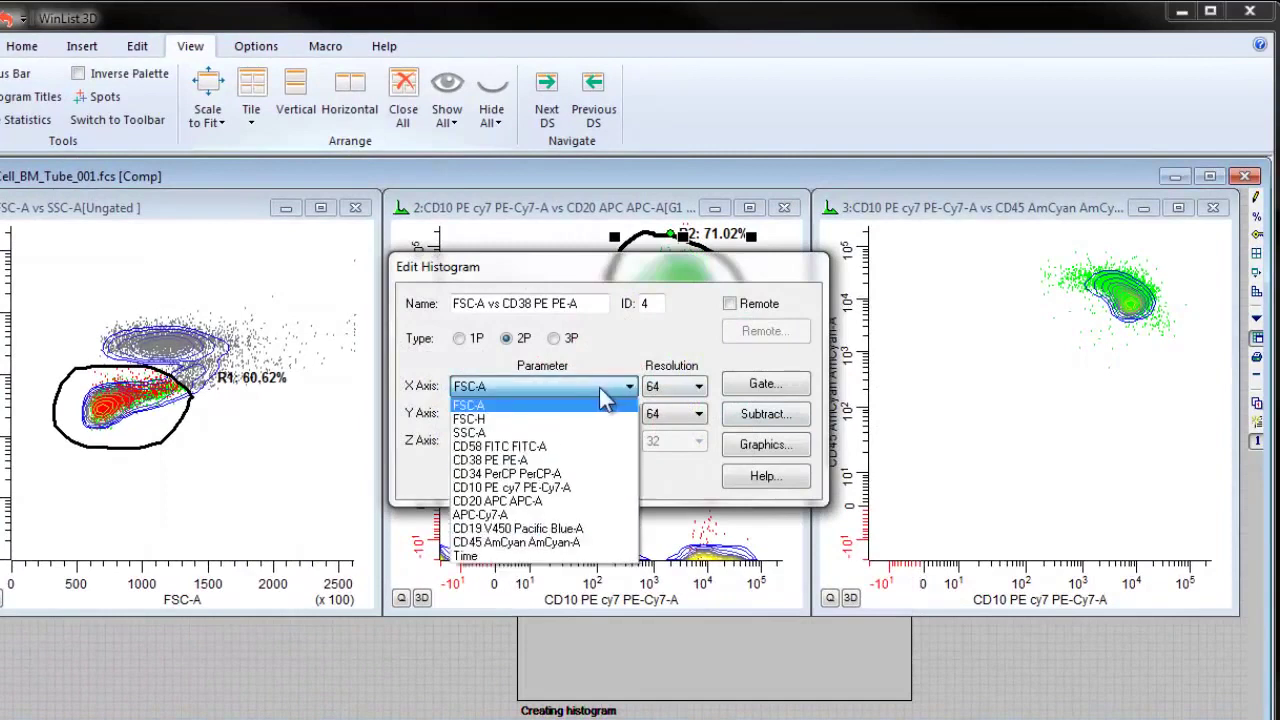
click(512, 488)
click(628, 414)
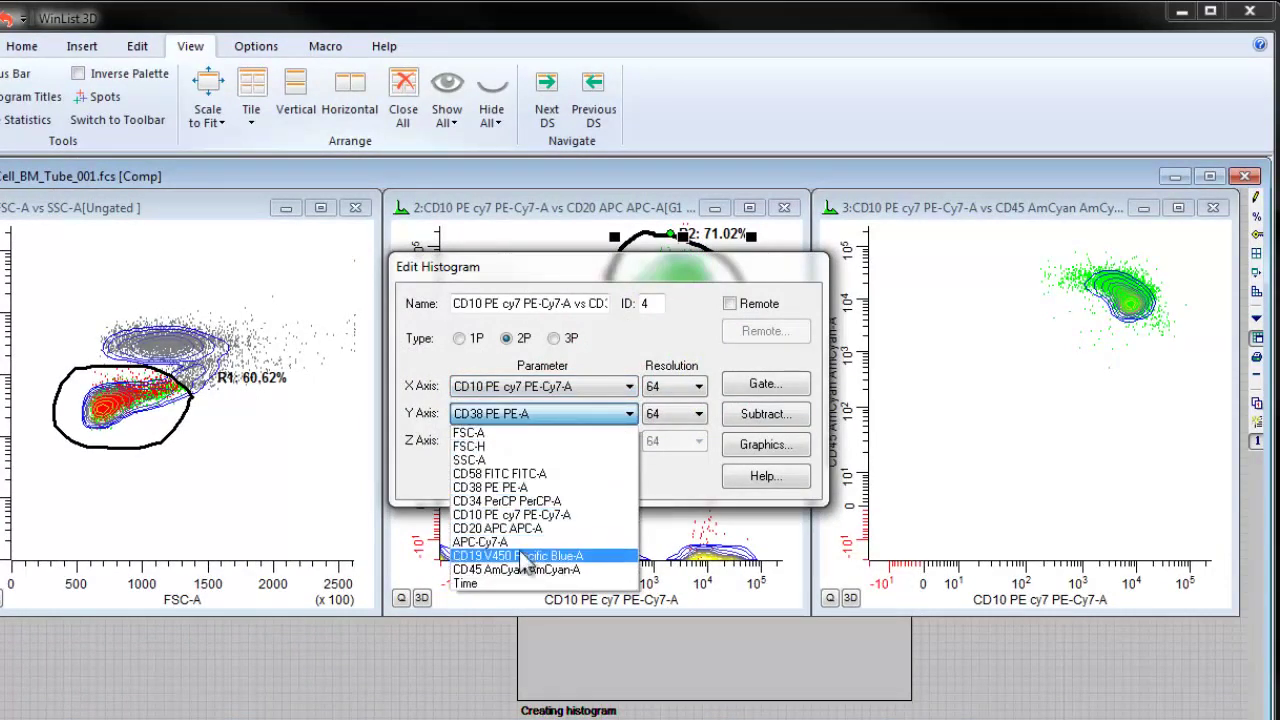
click(516, 569)
click(500, 478)
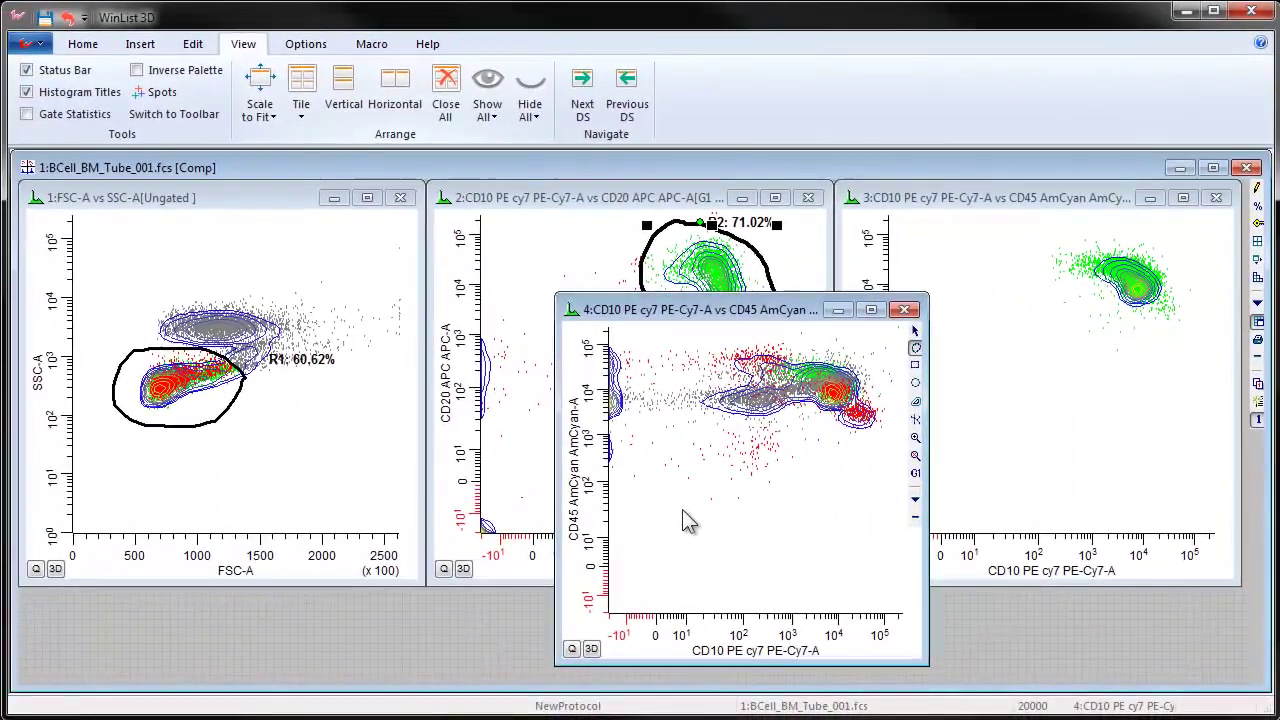
- Edit the gates and set the equation of gate G5 to R1|R2
click(86, 46)
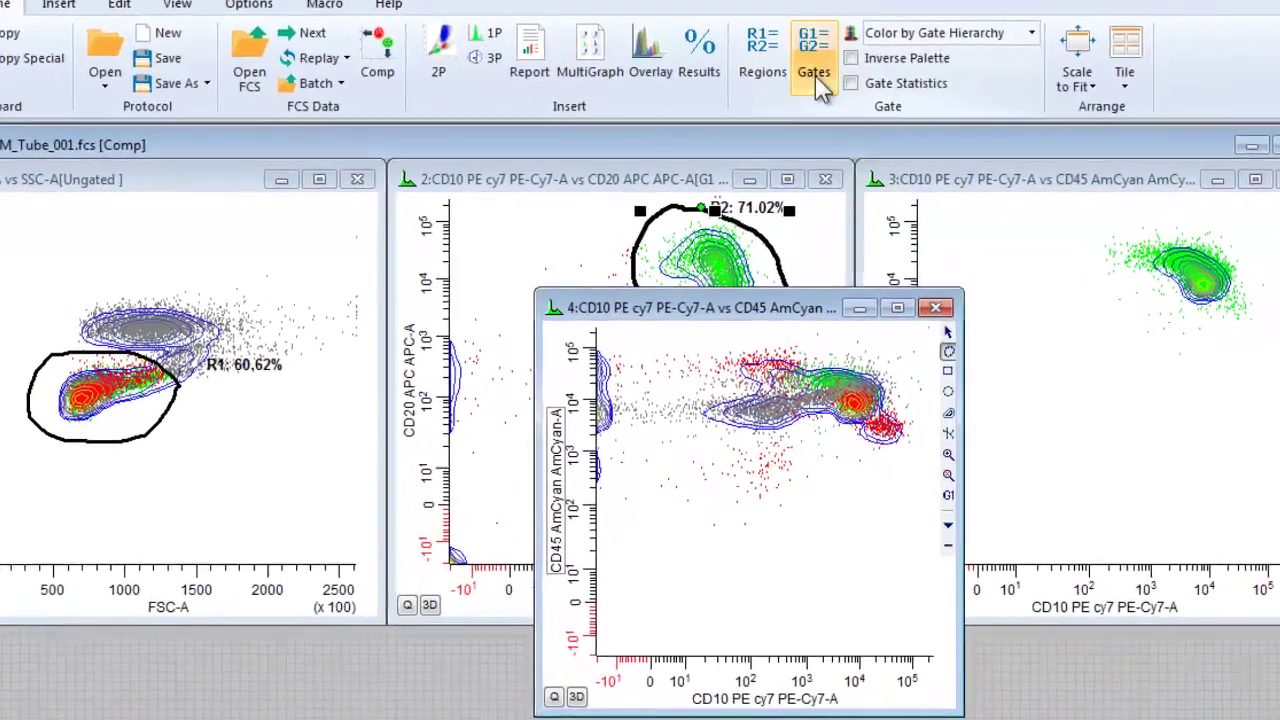
click(800, 100)
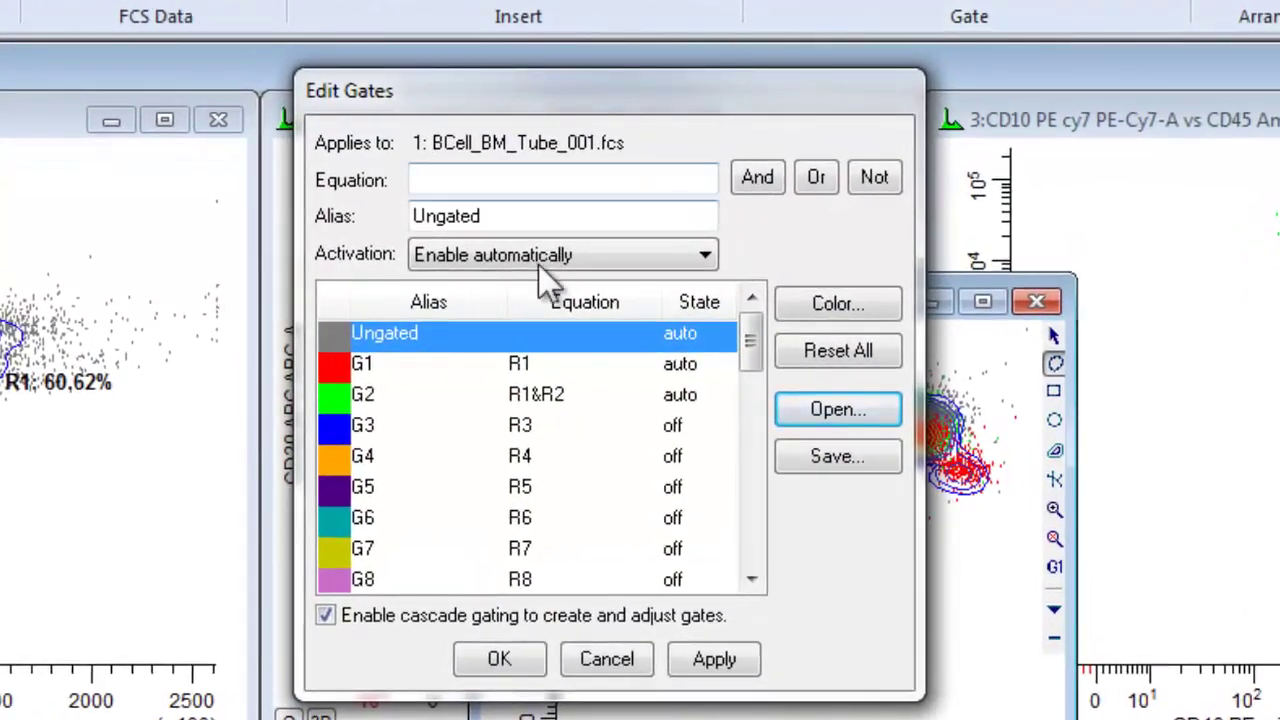
click(374, 486)
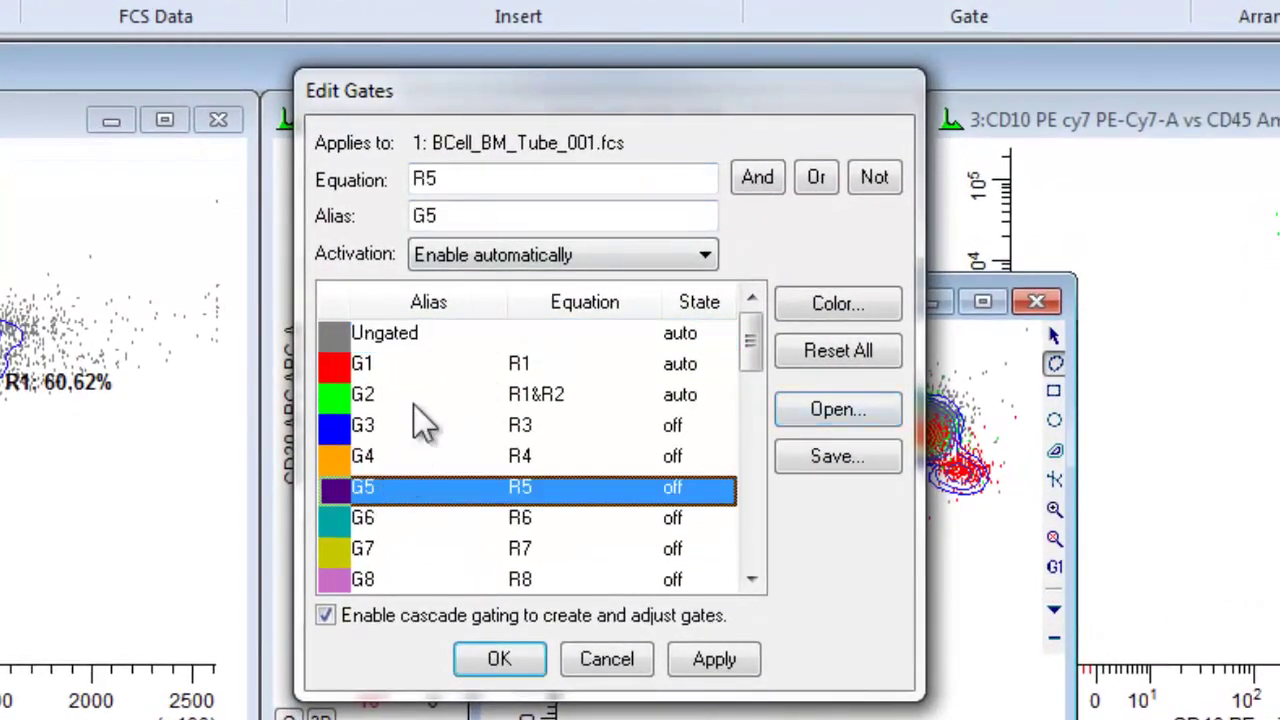
drag(466, 183, 355, 184)
text(R1)
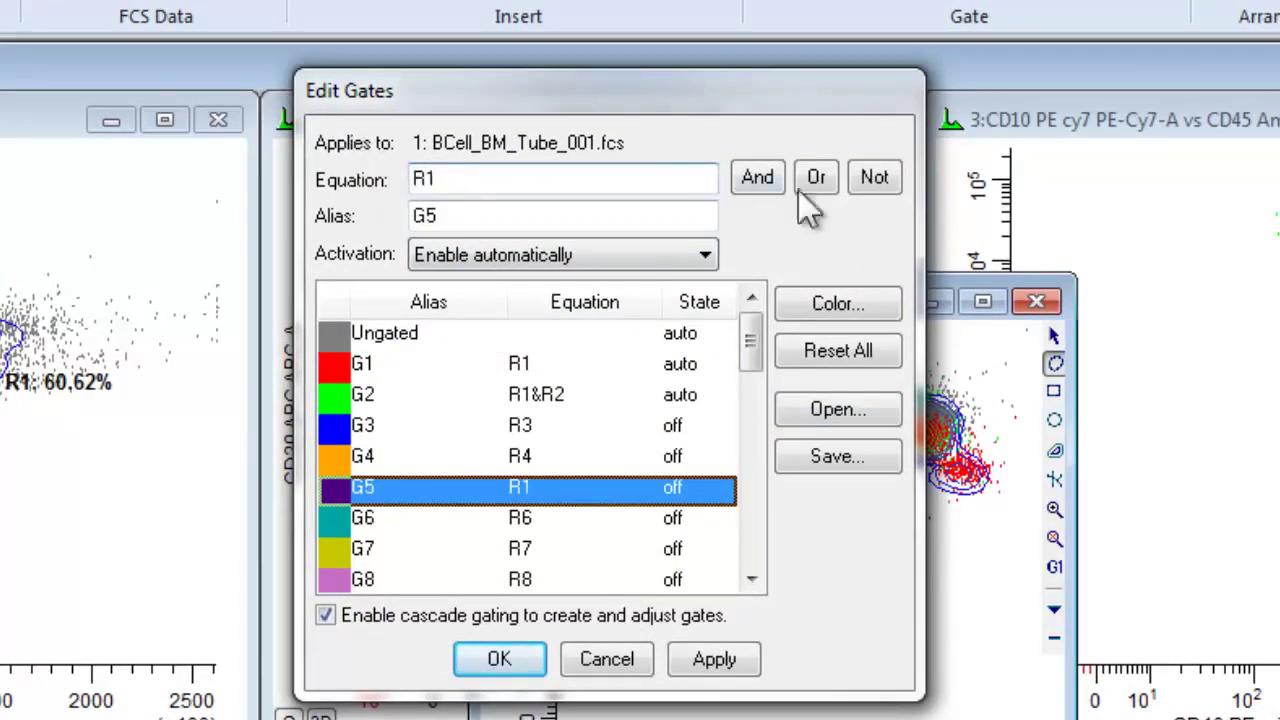
click(815, 178)
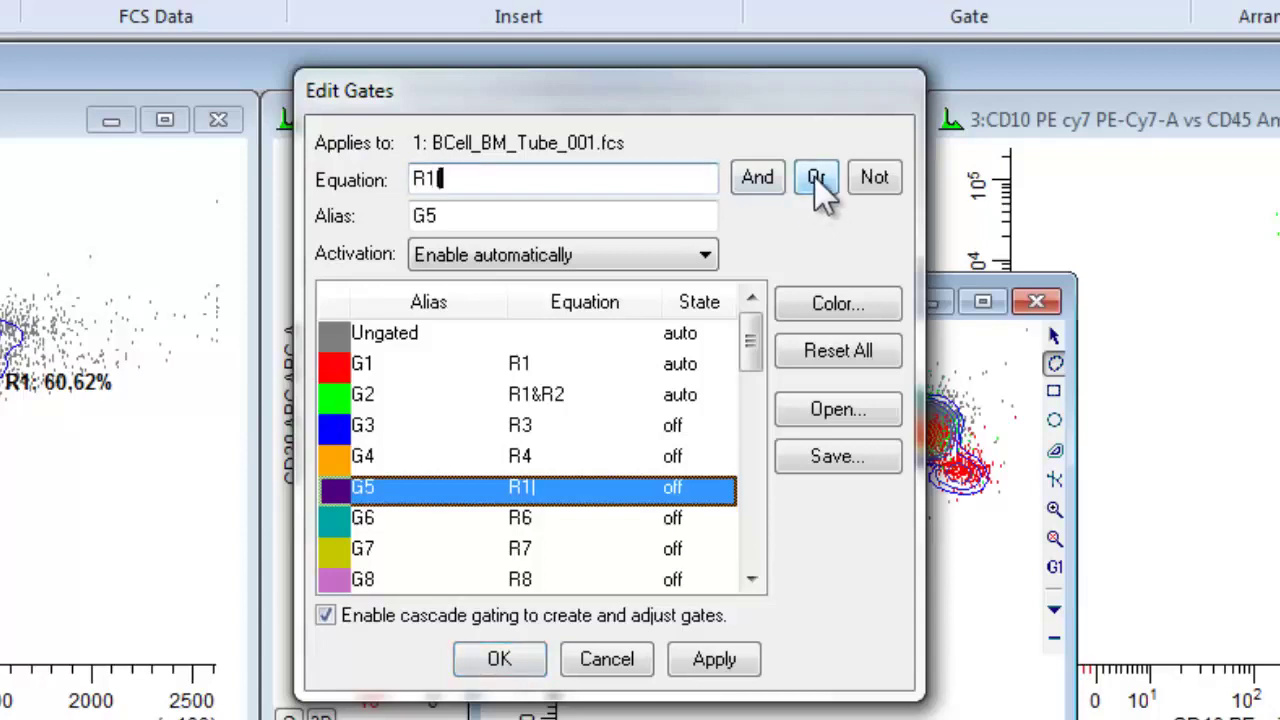
text(R2)
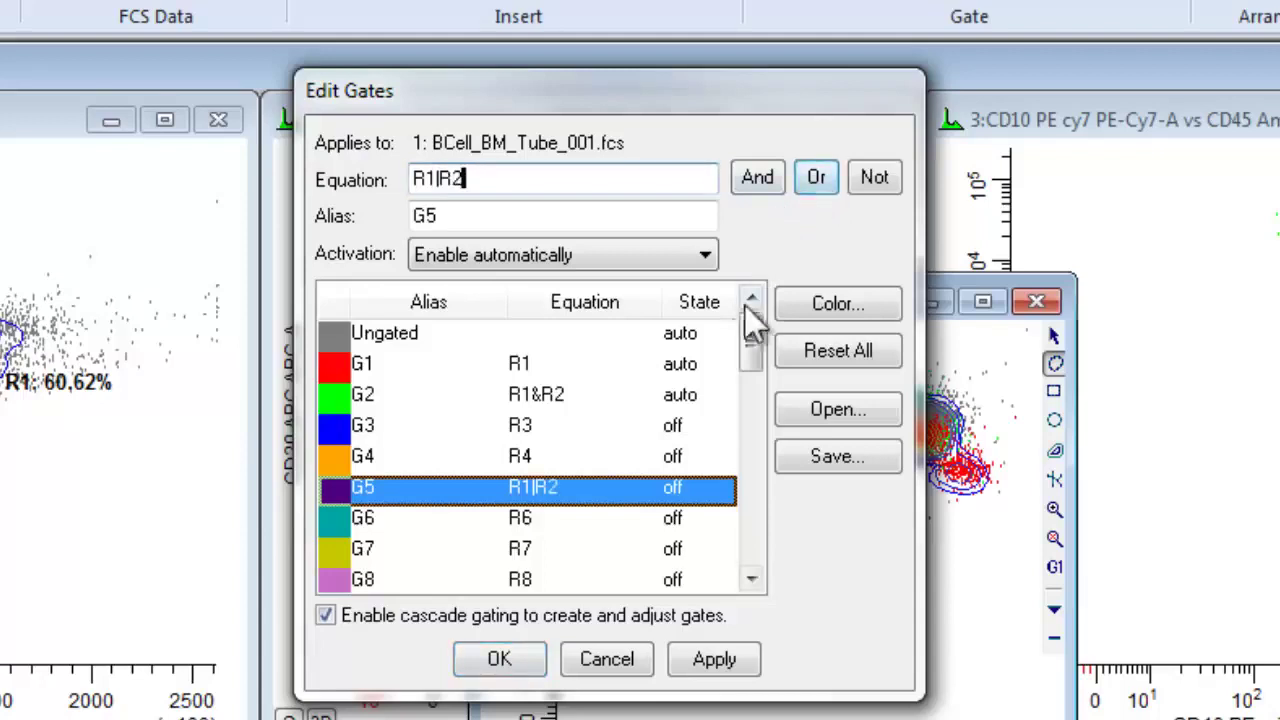
- Accept the gate edits and apply gate G5 (R1|R2) to the fourth histogram
click(522, 655)
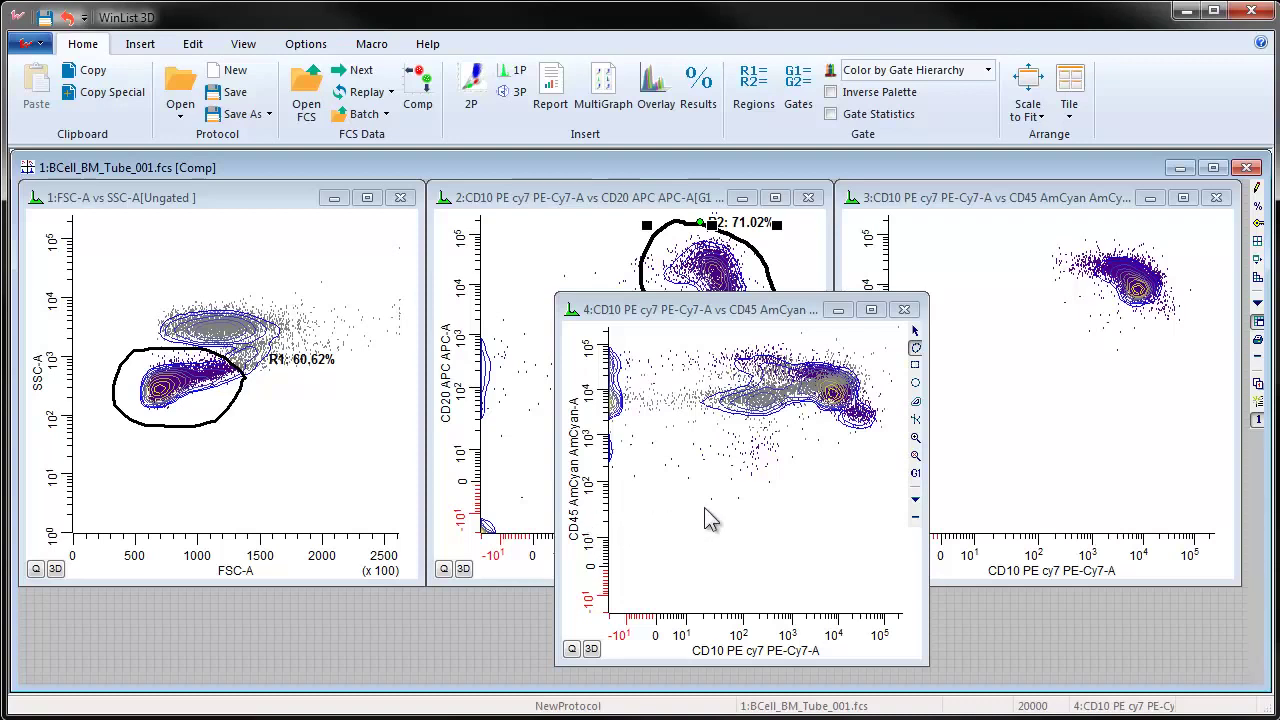
click(915, 473)
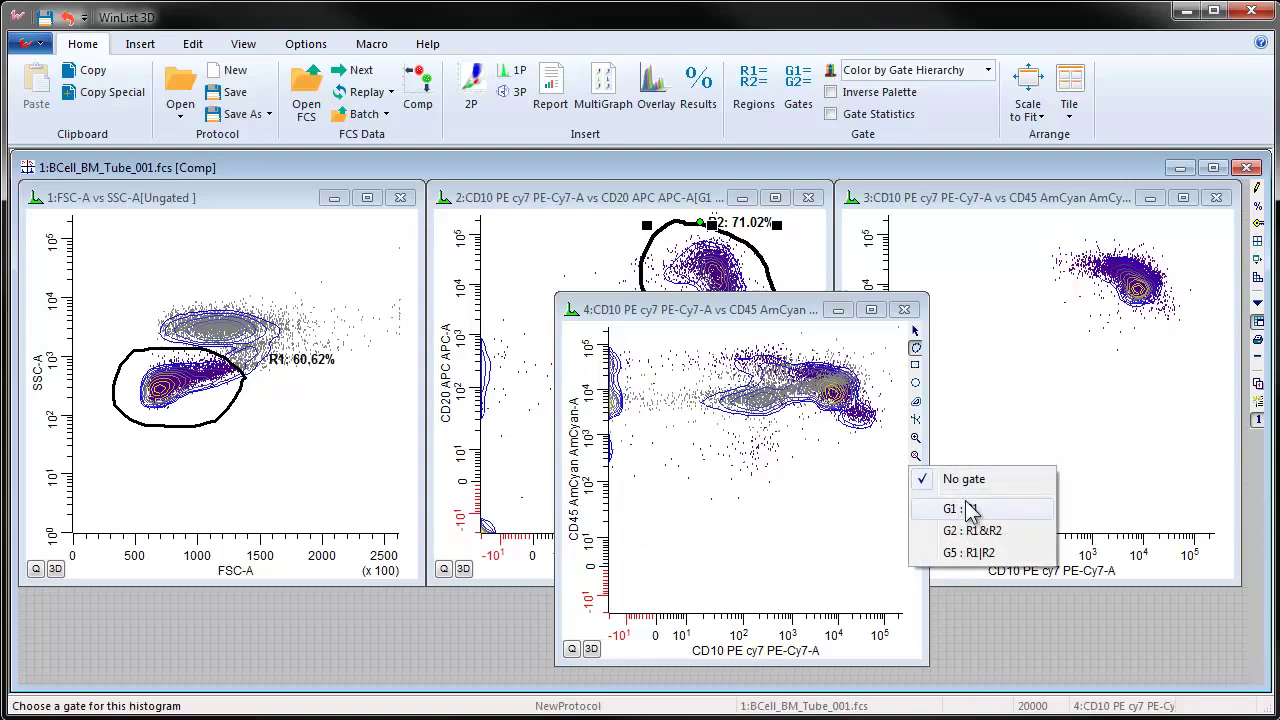
click(963, 555)
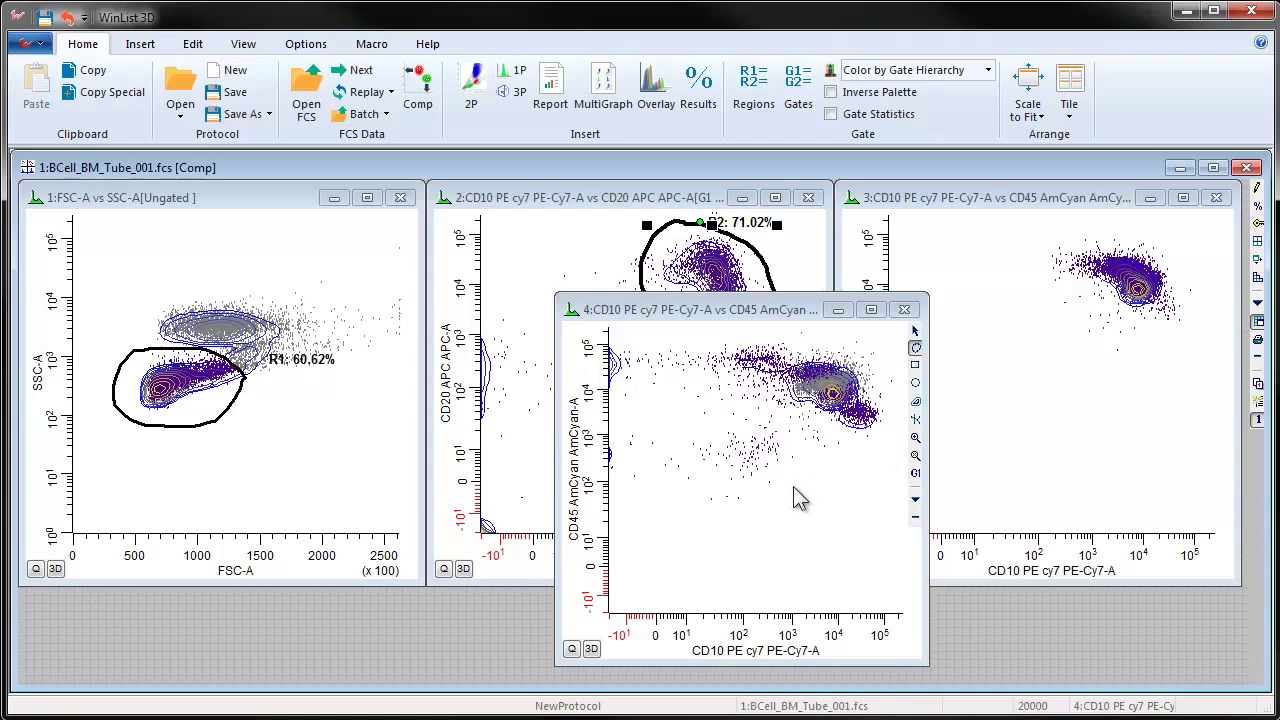
- Tile the four histograms so that none overlap in the data source window
click(244, 46)
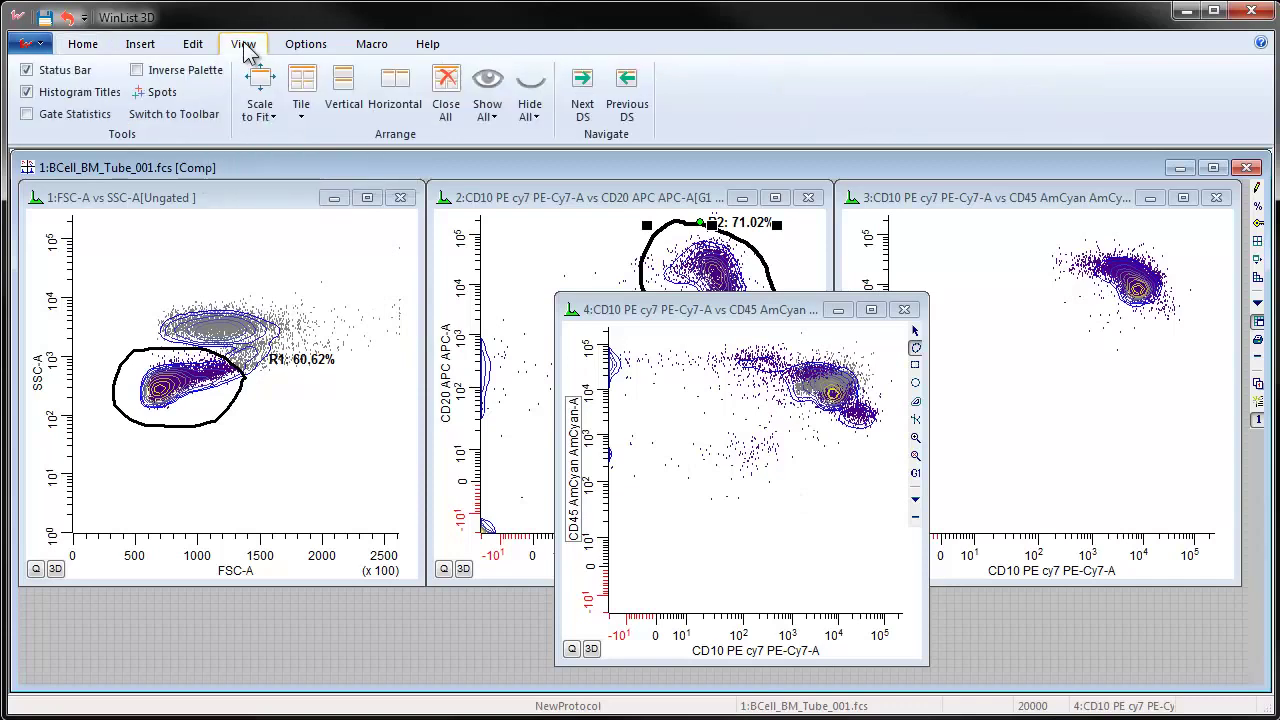
click(301, 110)
click(329, 162)
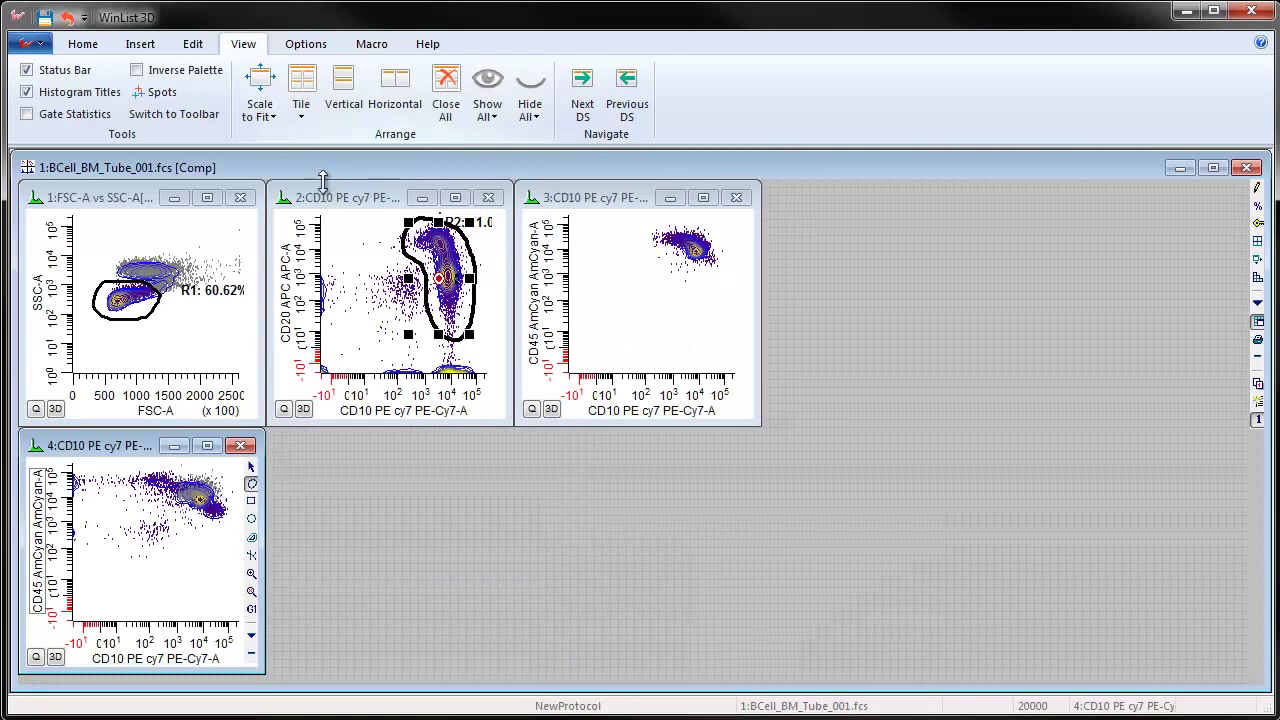
- Edit the gates and set the equation of gate G6 to !R1
click(85, 43)
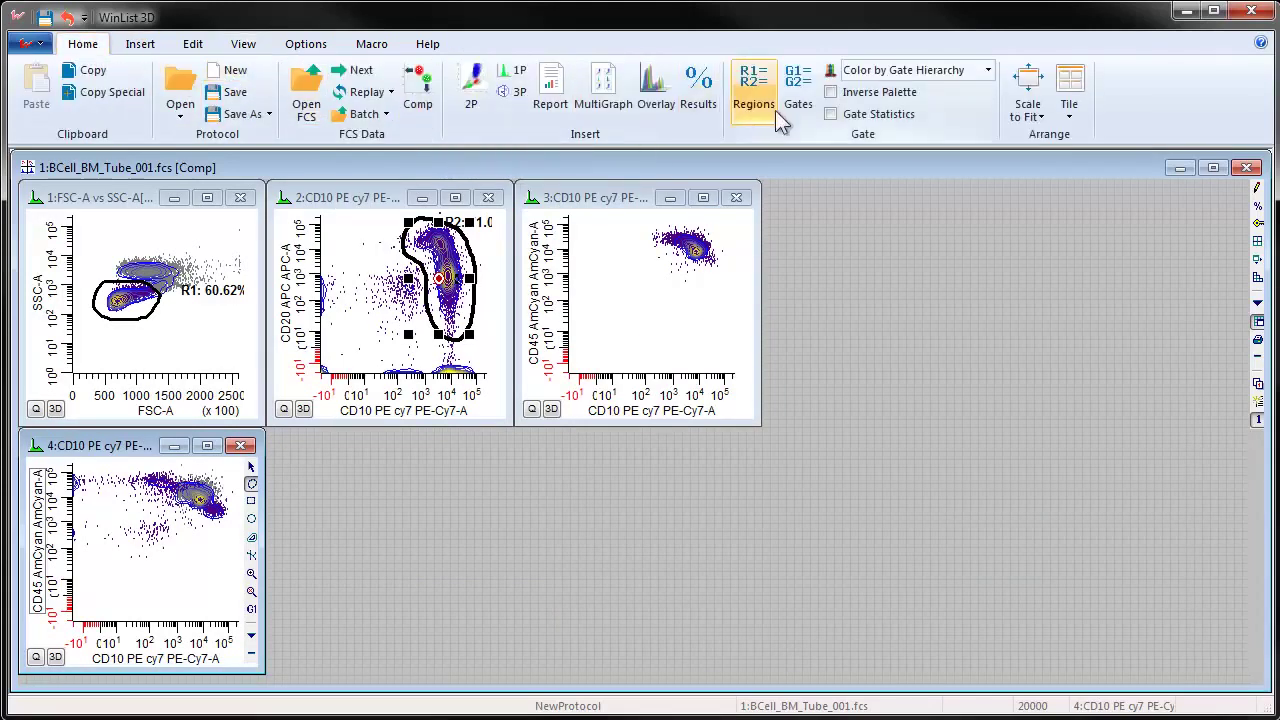
click(798, 88)
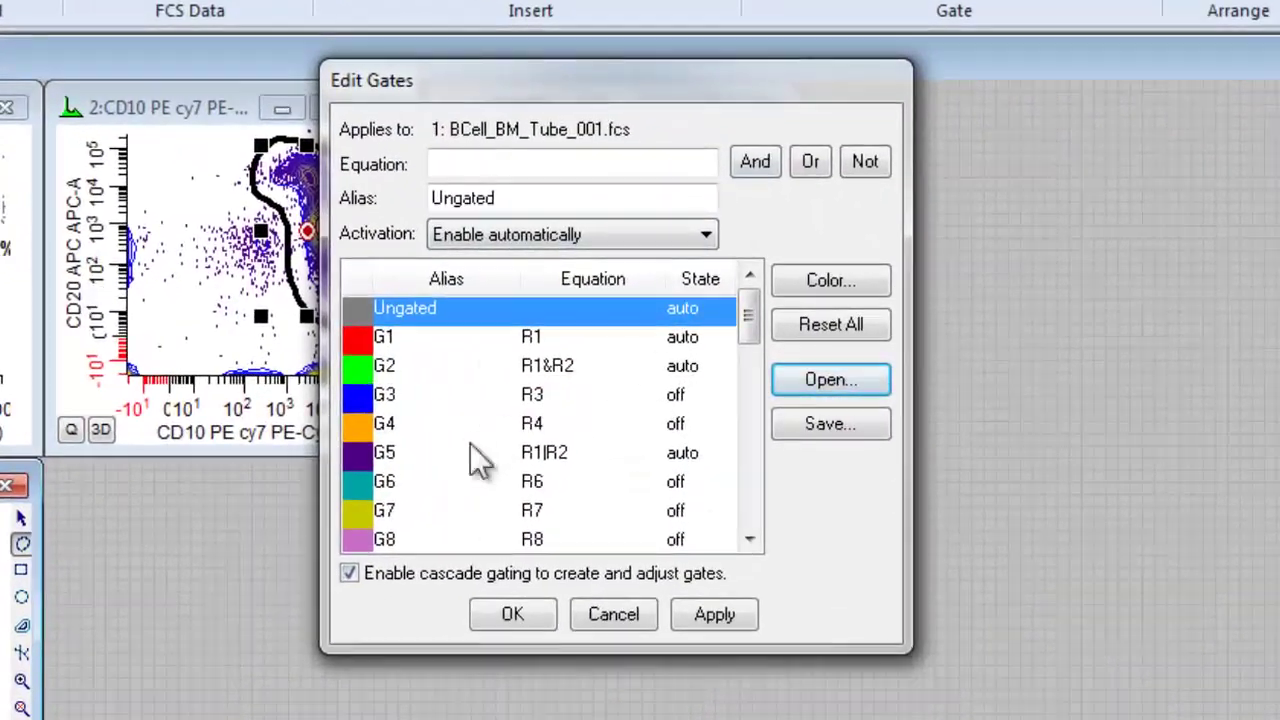
click(404, 480)
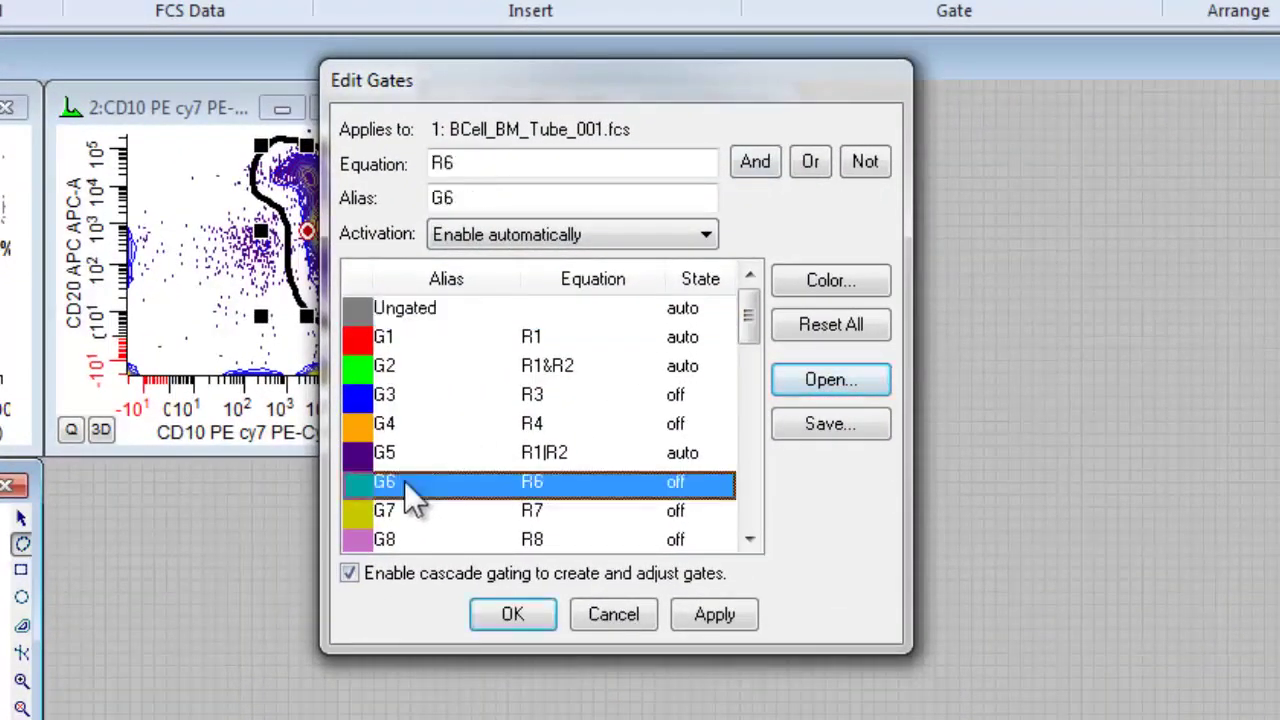
double_click(486, 160)
key(Delete)
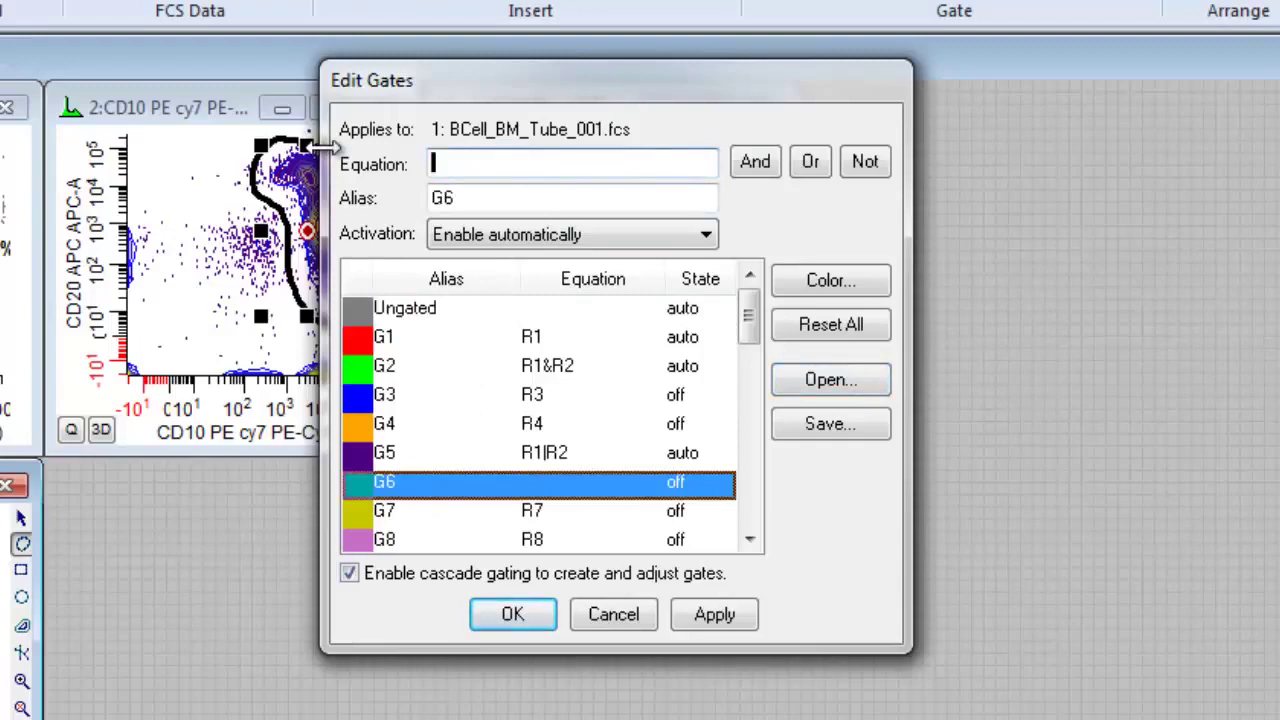
click(863, 162)
text(R1)
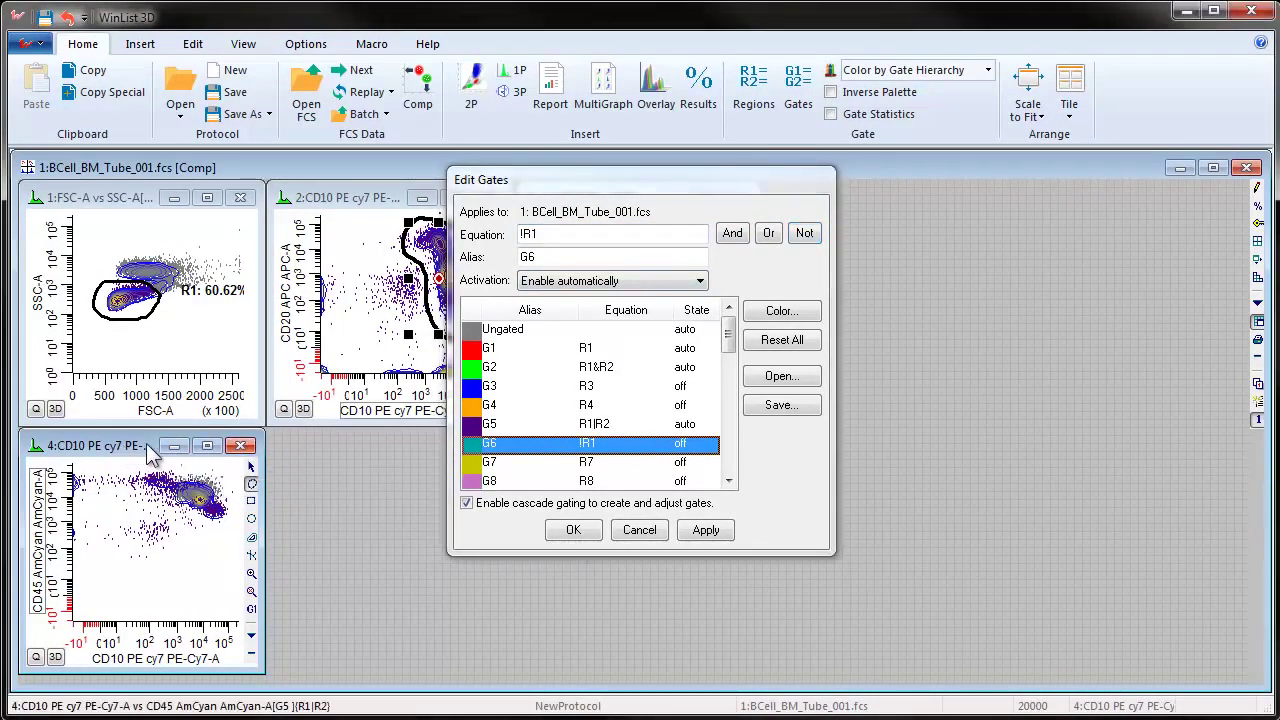
click(560, 532)
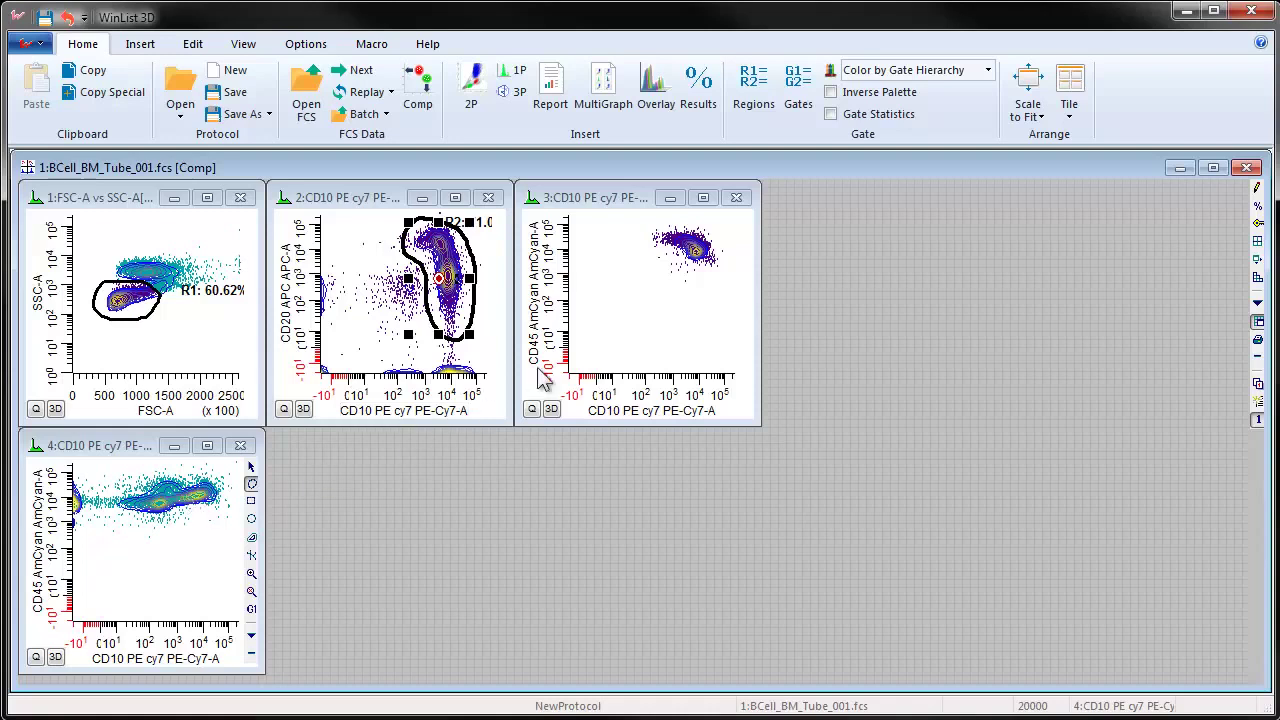
- Draw a rectangular region around the cell cluster in the third histogram, CD10 PE cy7 PE-Cy7-A vs CD45 AmCyan AmCyan-A
click(634, 205)
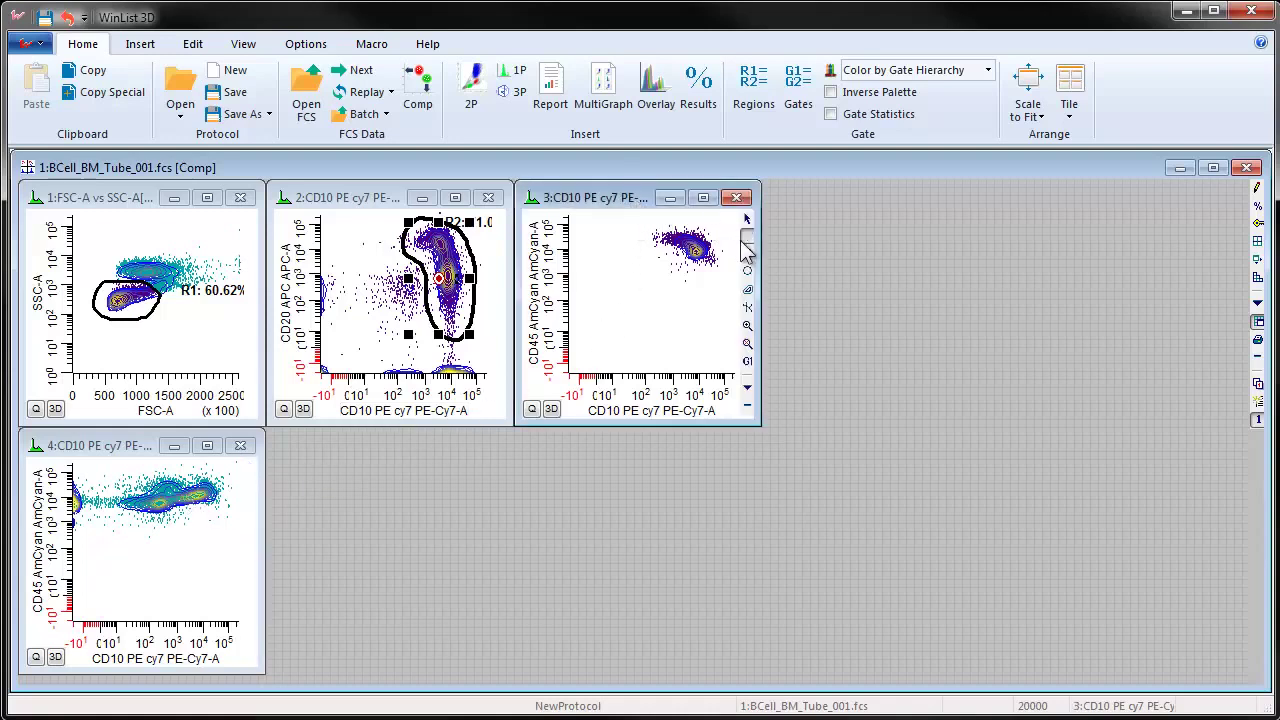
click(747, 252)
drag(660, 224, 732, 292)
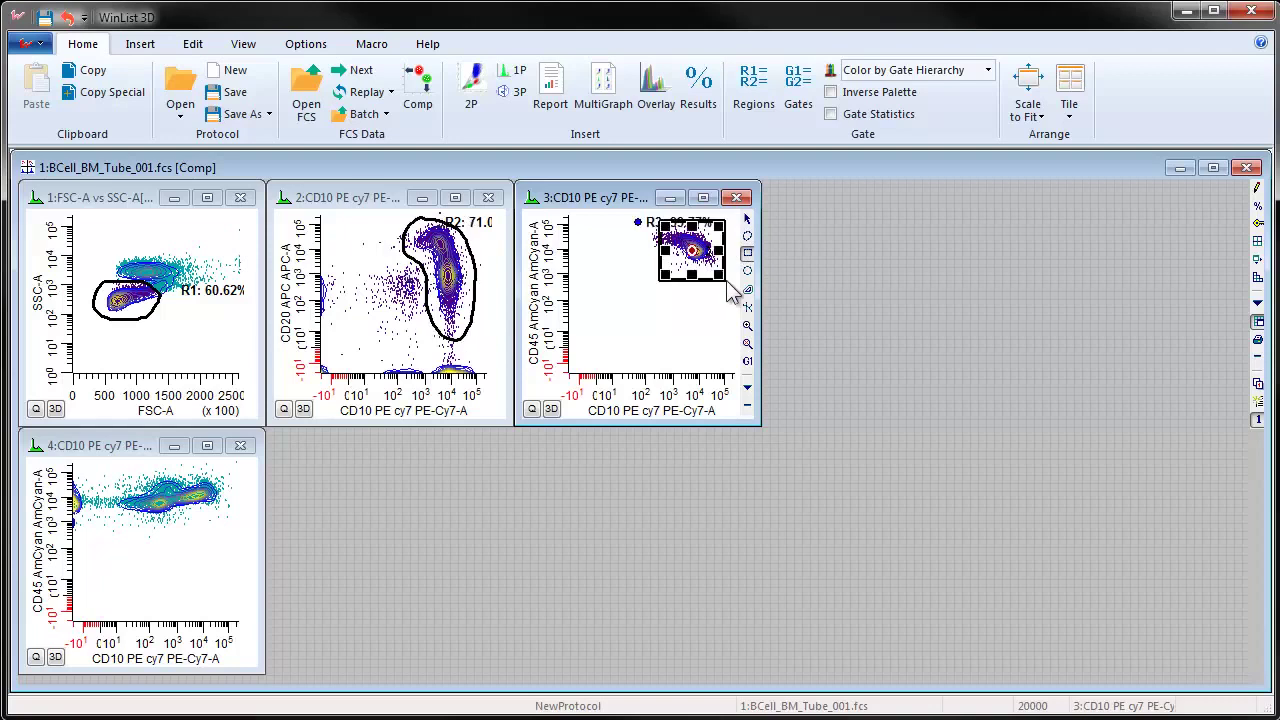
- Edit the gates and set the equation of gate G7 to !R1&(R2|R3)
click(805, 105)
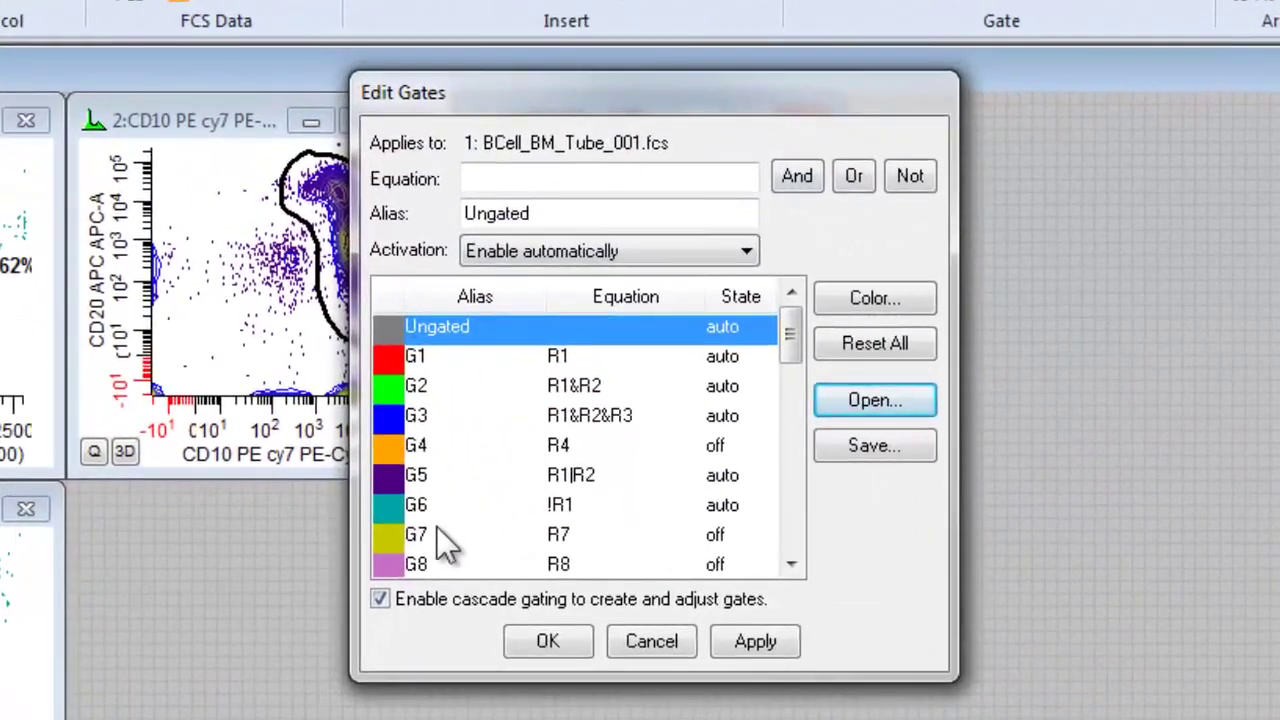
click(496, 461)
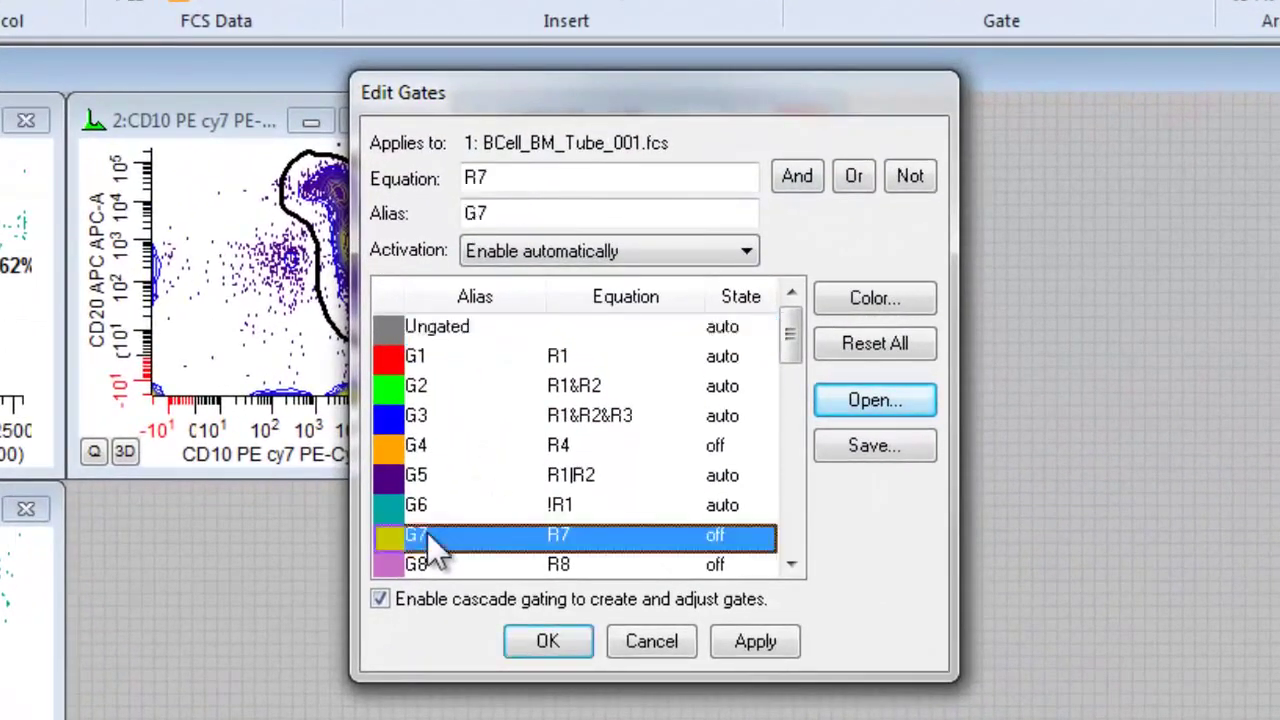
double_click(531, 178)
key(BackSpace)
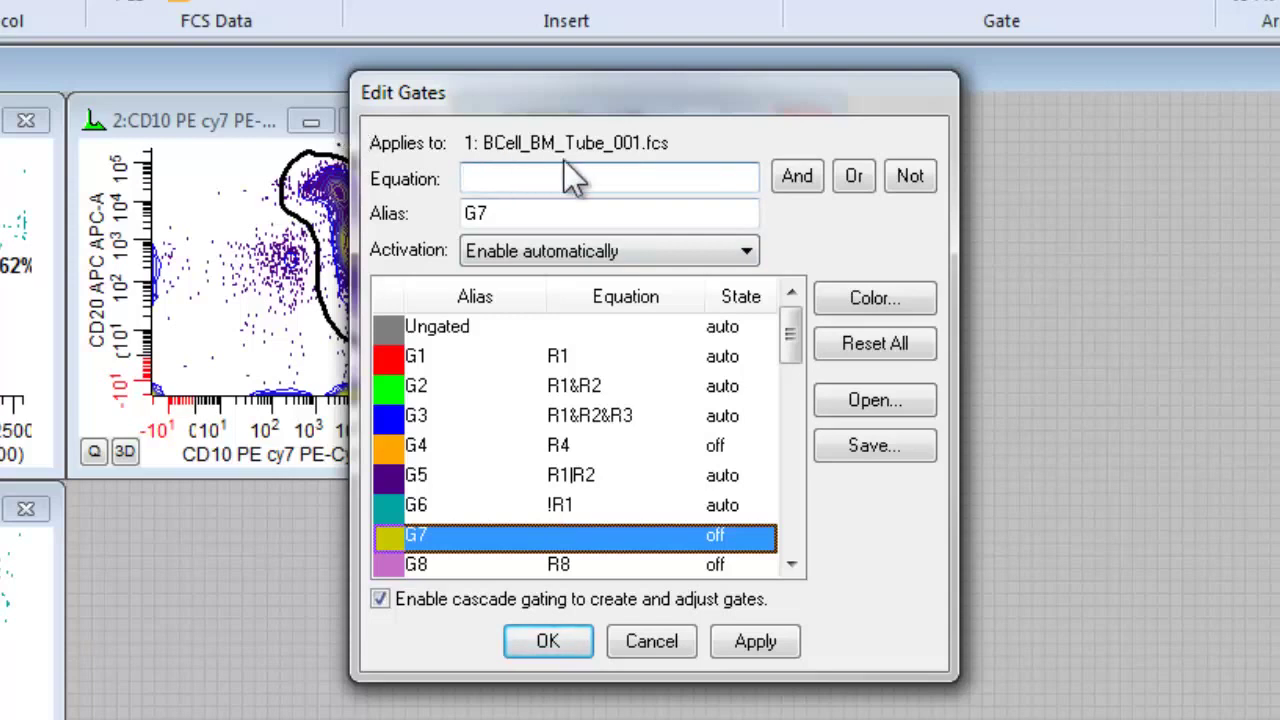
click(910, 178)
text(R1)
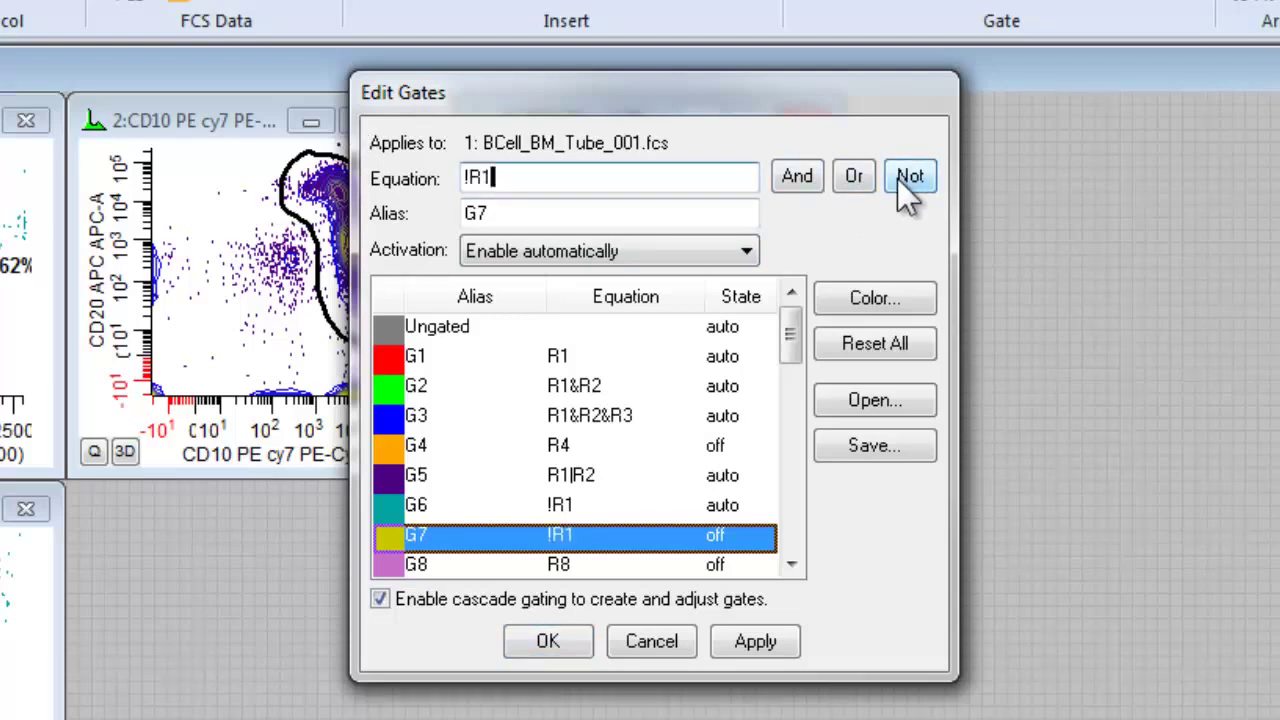
click(797, 178)
text((R2)
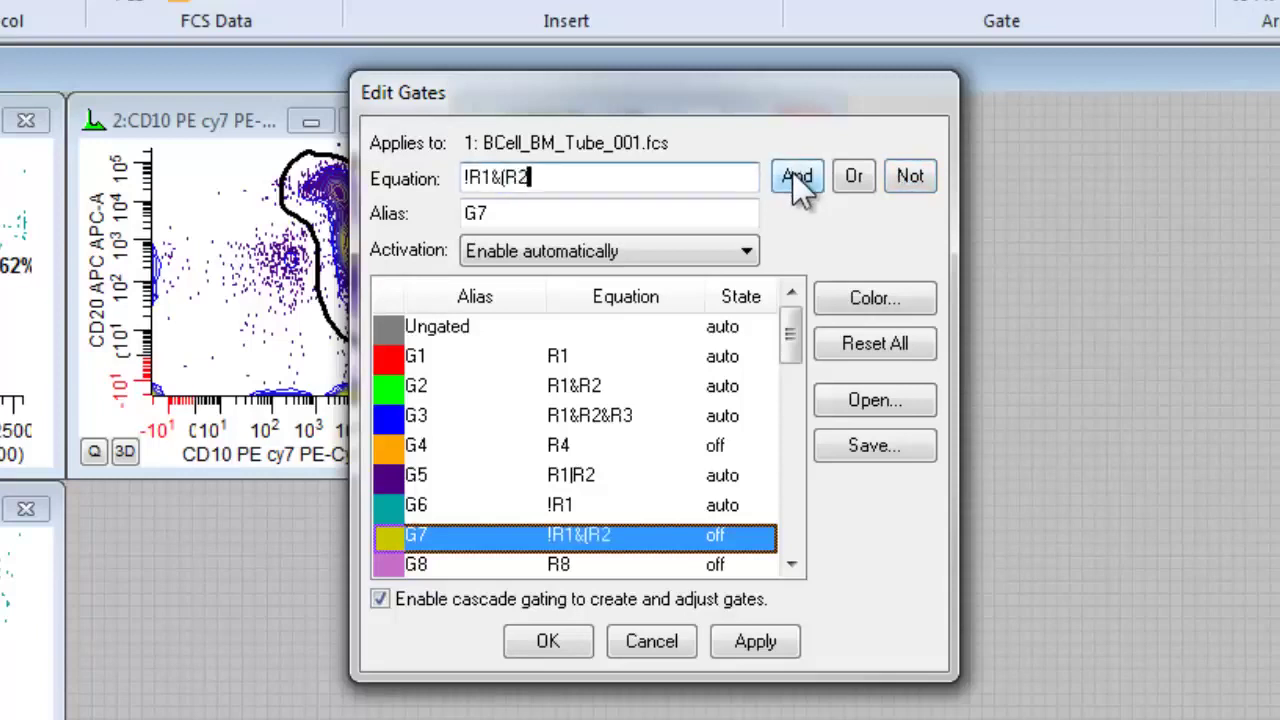
click(850, 171)
text(R3))
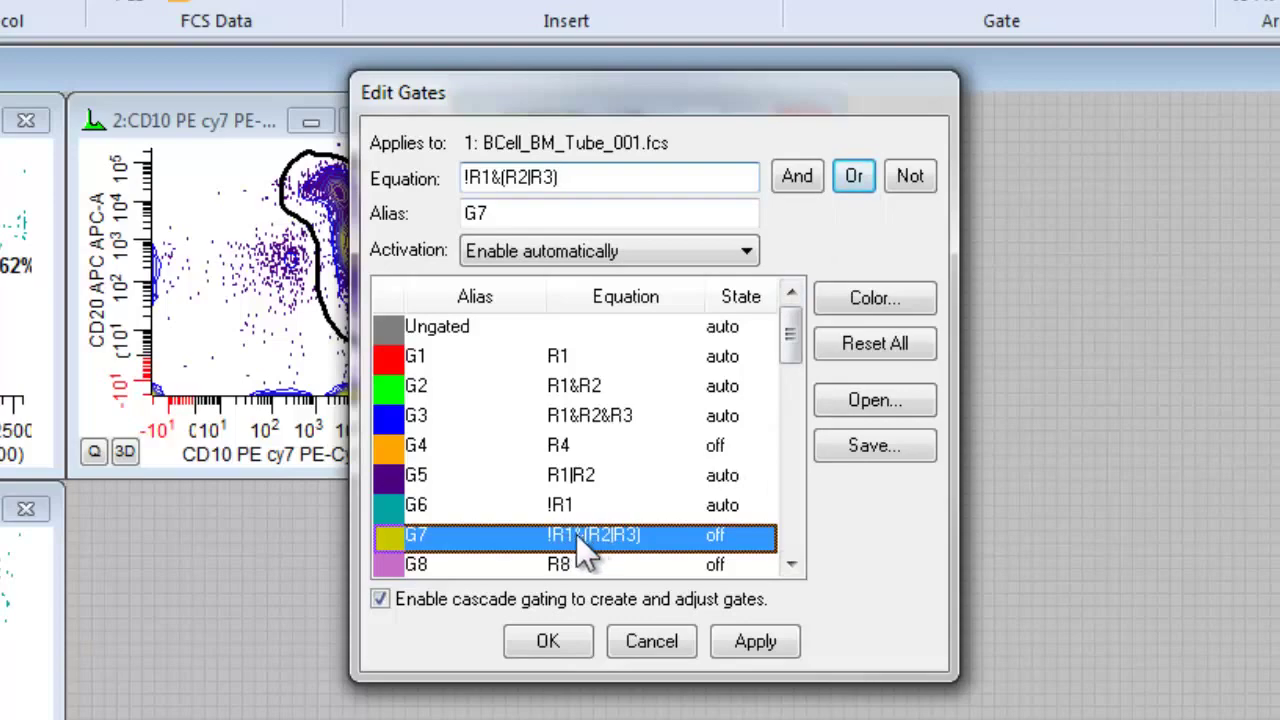
click(545, 648)
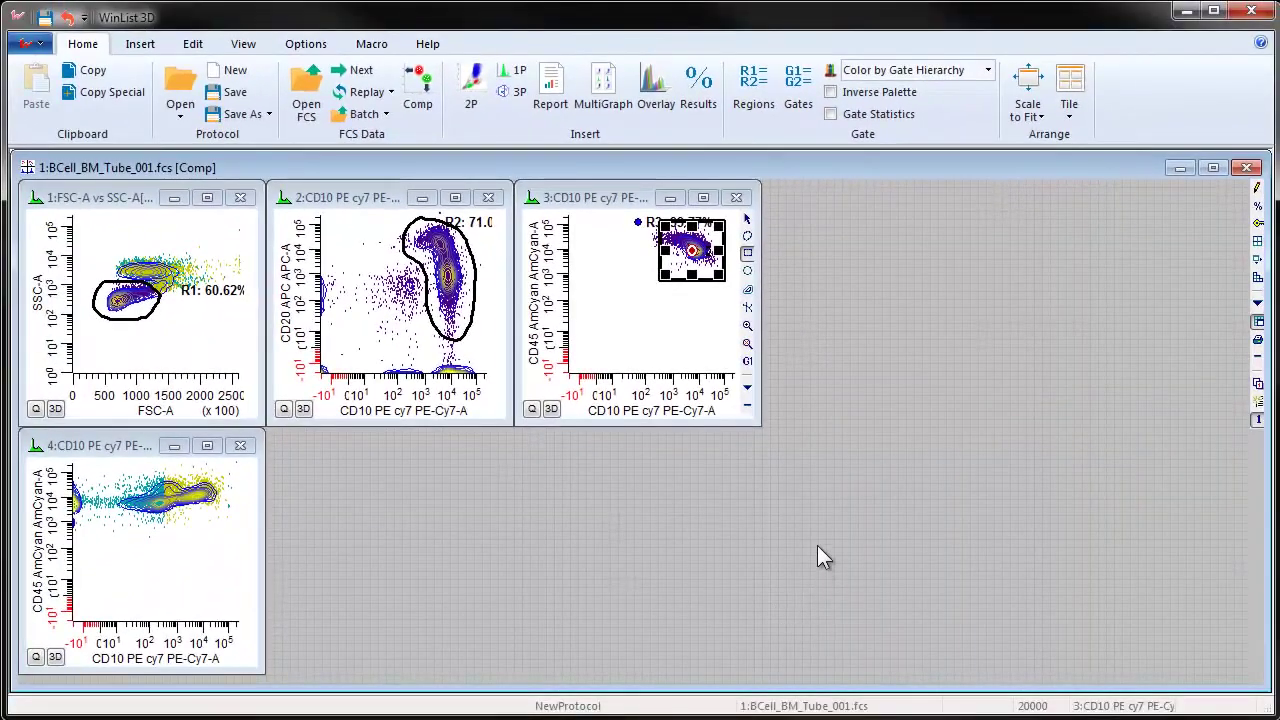
- Draw a fifth 2P histogram with CD10 PE cy7 PE-Cy7-A on X and CD45 AmCyan AmCyan-A on Y, and gate it with G7
drag(816, 507, 1146, 282)
click(661, 368)
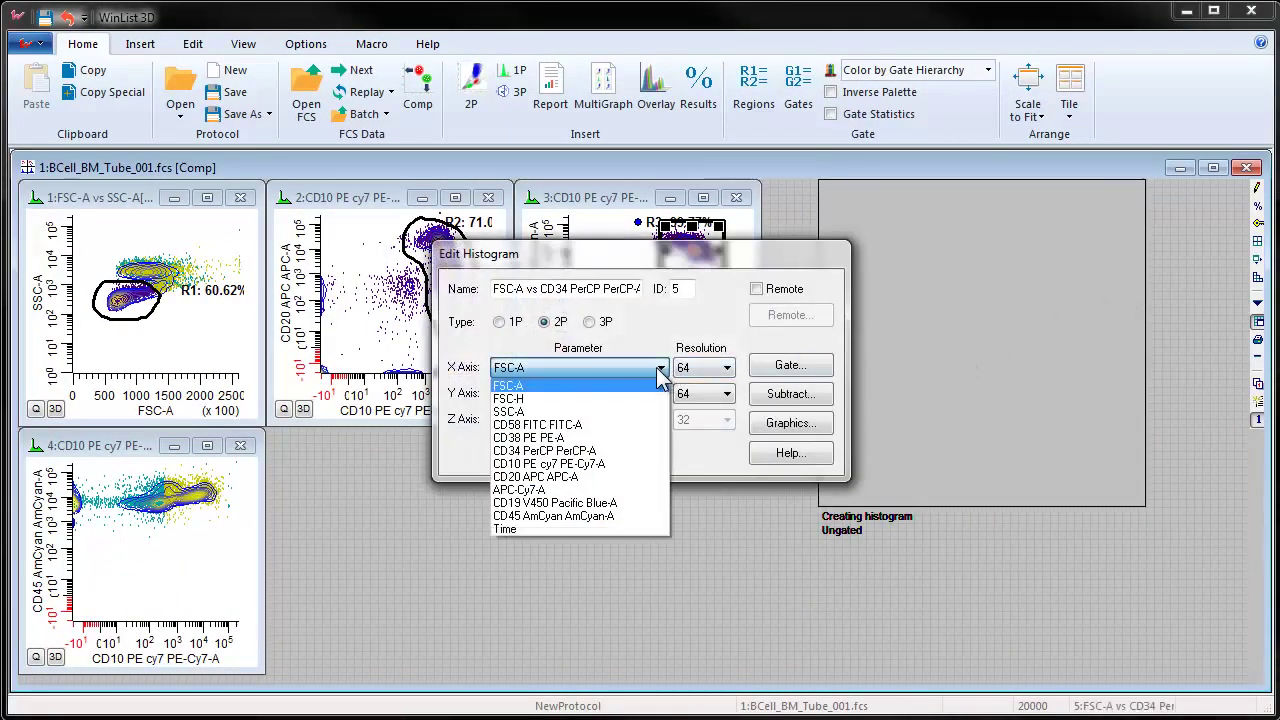
click(576, 464)
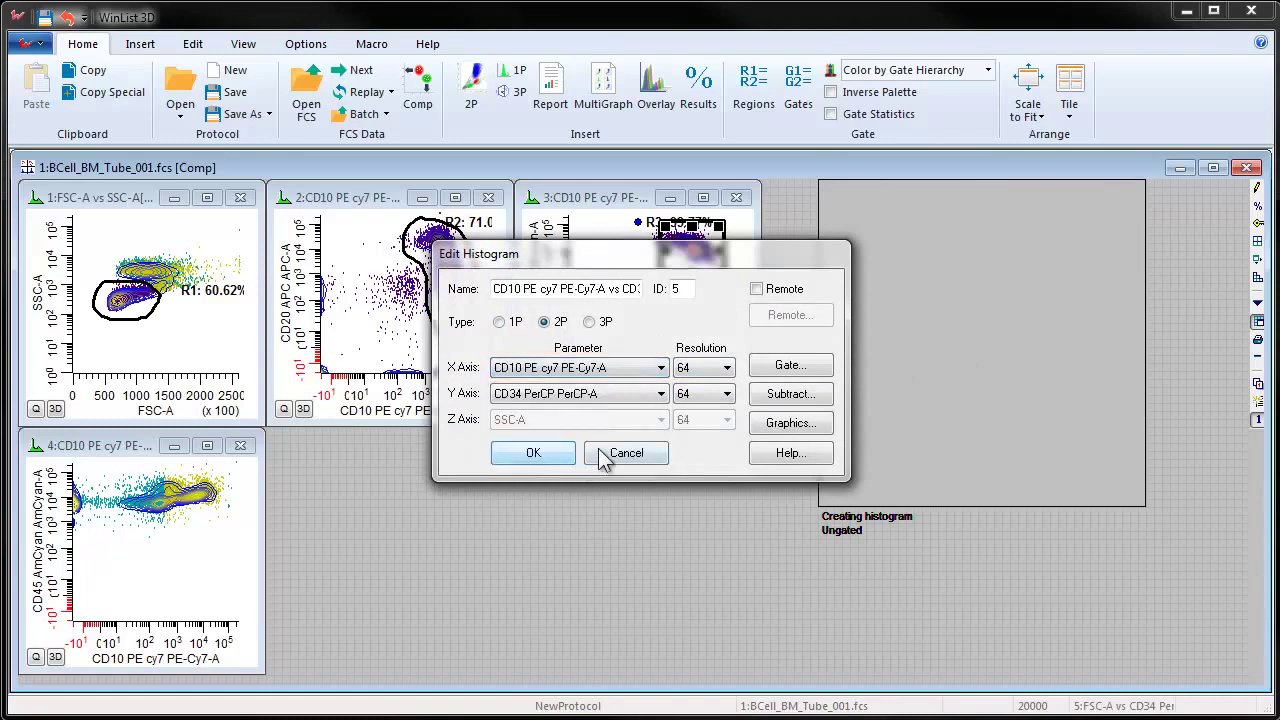
click(661, 394)
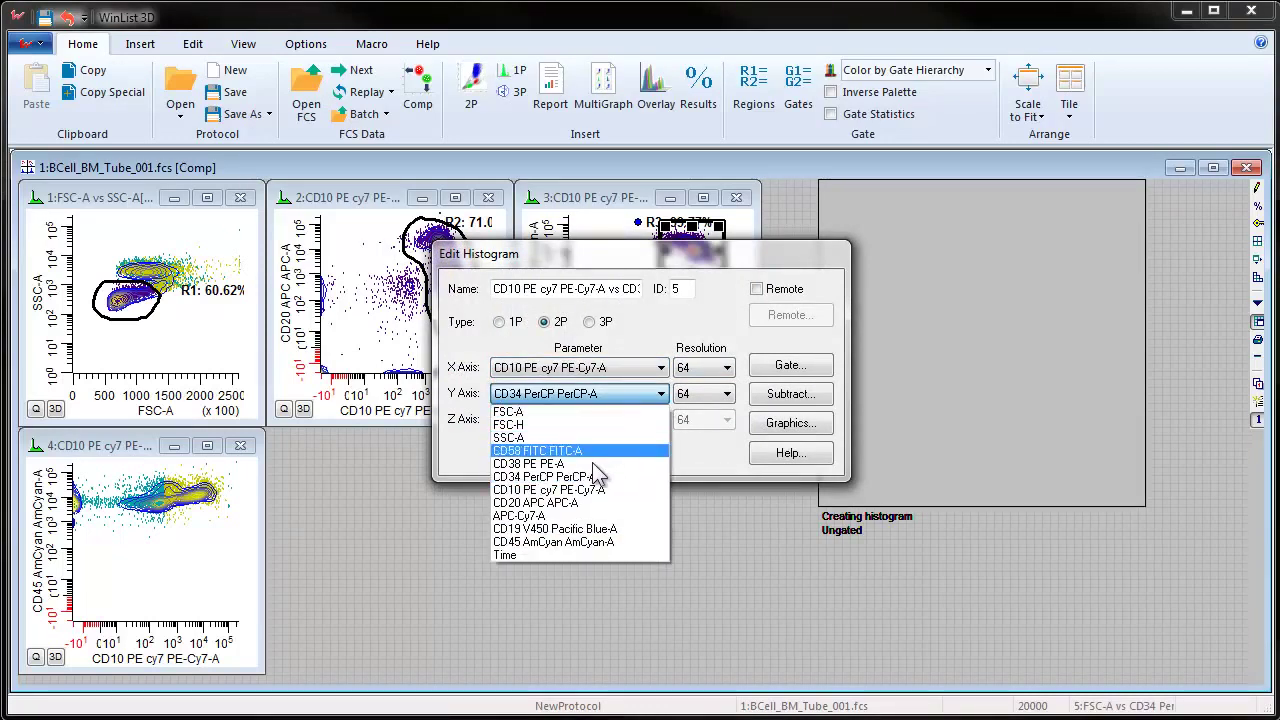
click(552, 542)
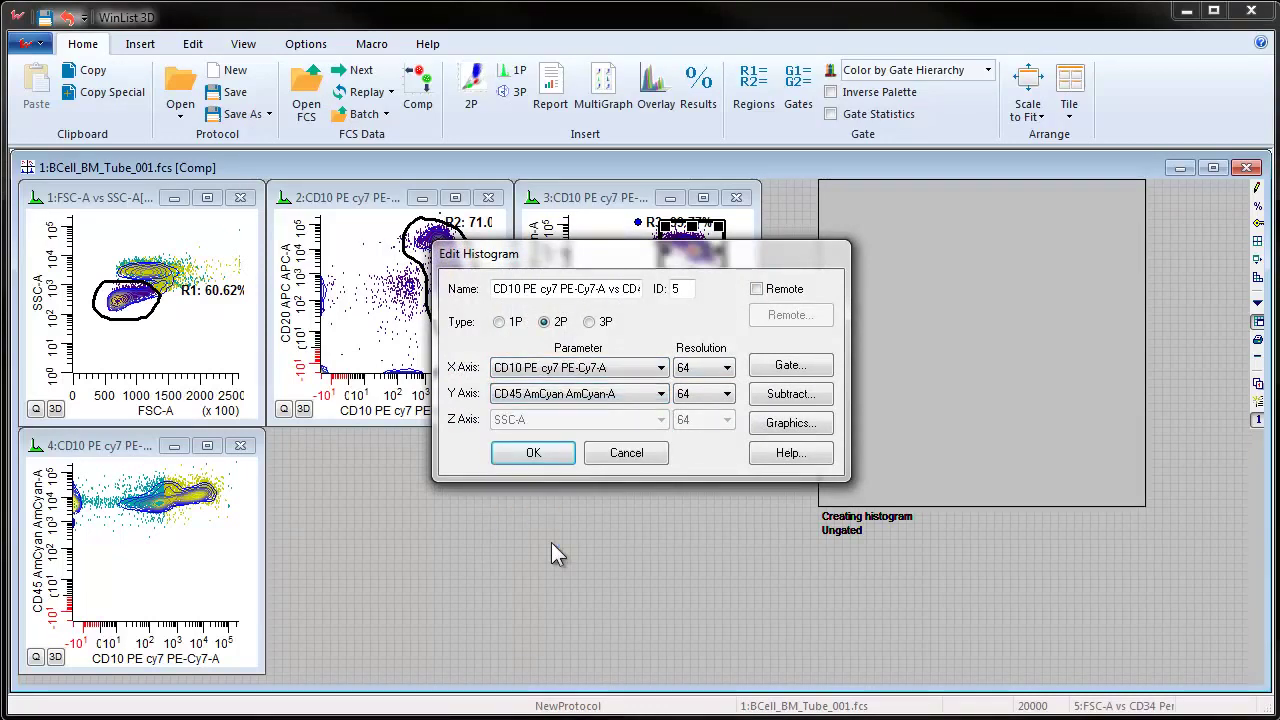
click(554, 455)
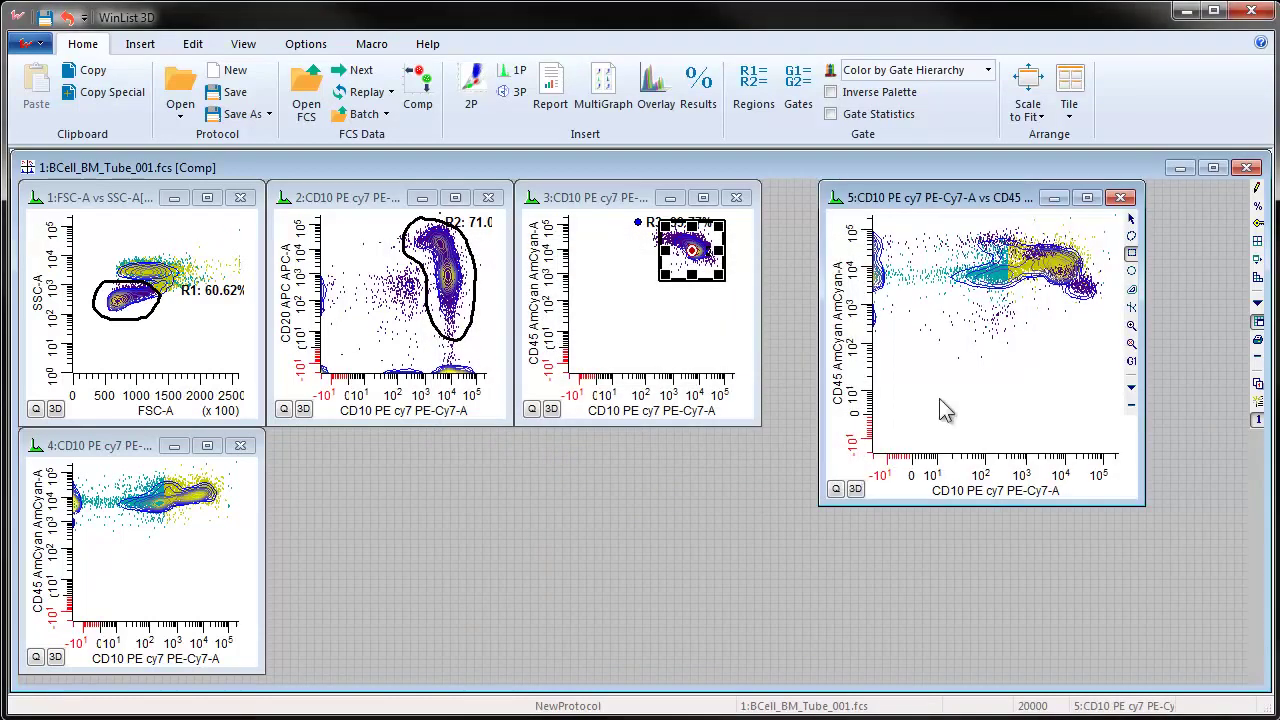
click(1131, 361)
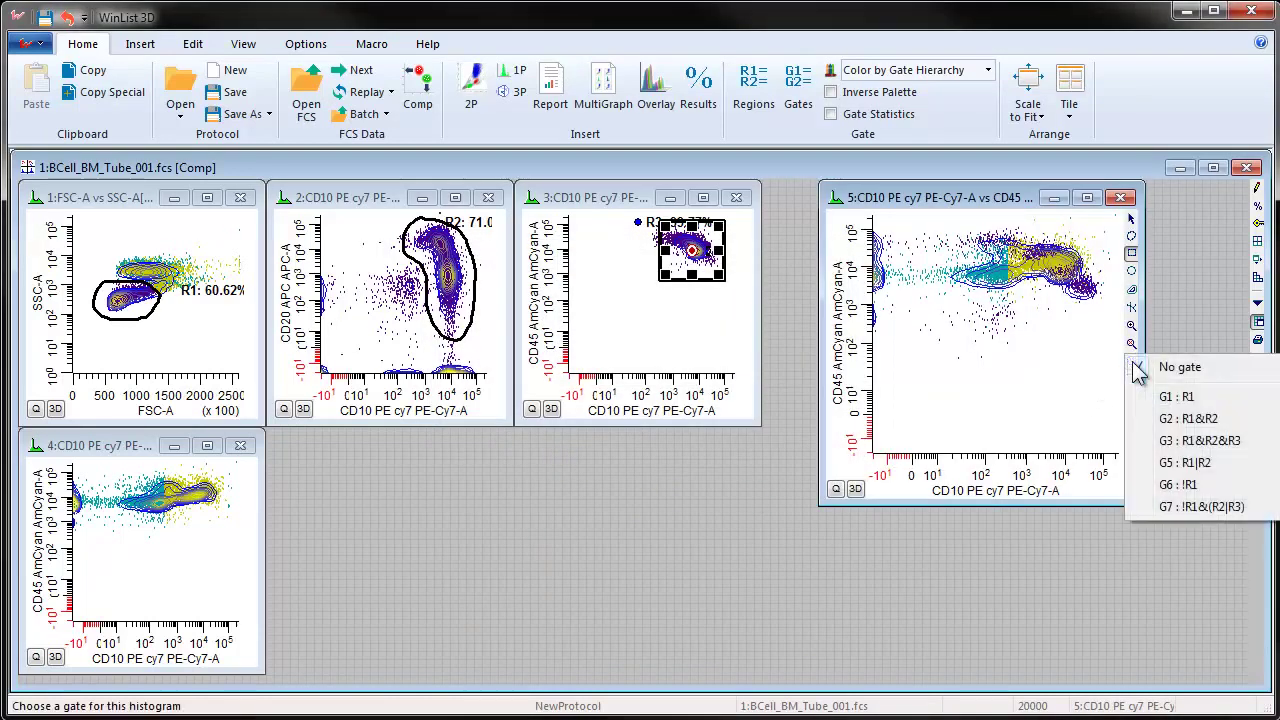
click(1186, 508)
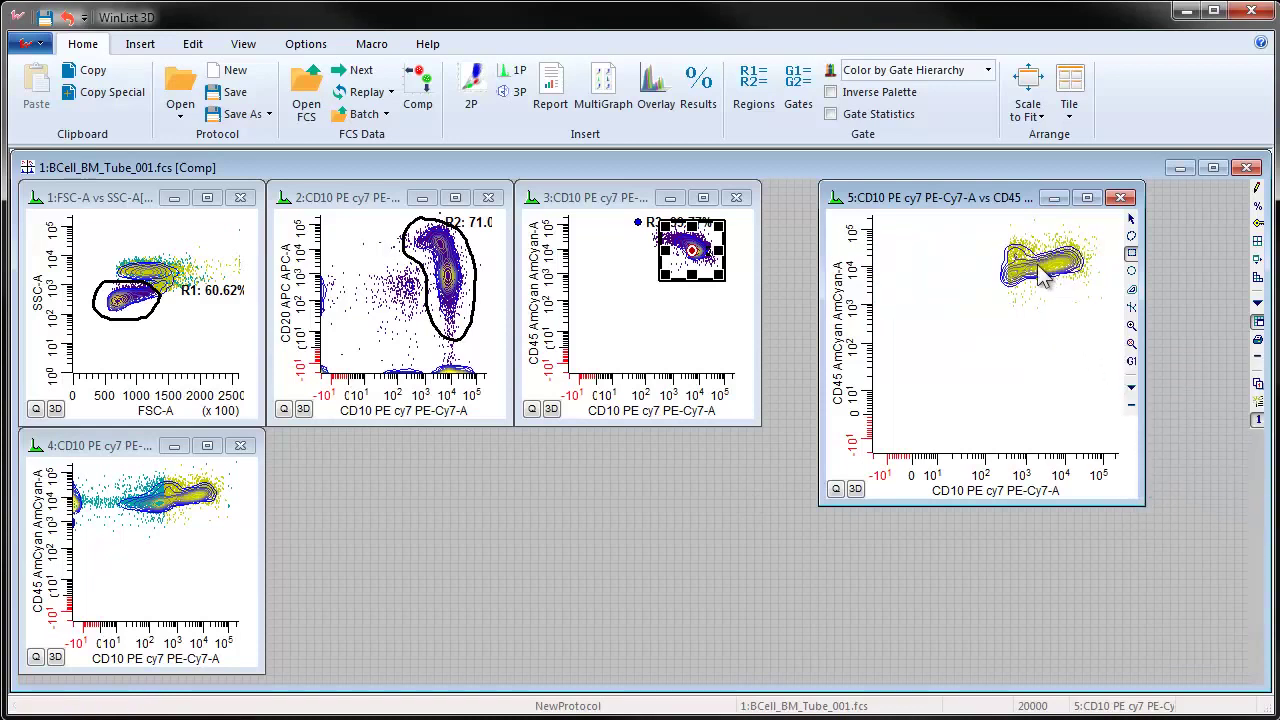